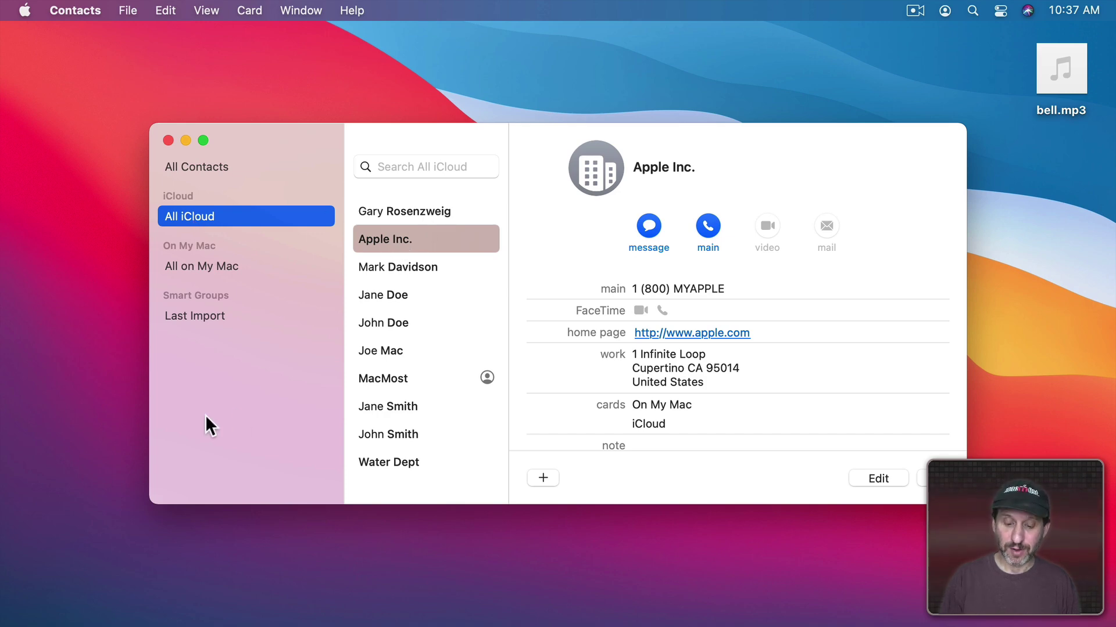
Open the Sound pane from System Preferences via the Apple menu.
{"action": "key", "text": "BackSpace"}
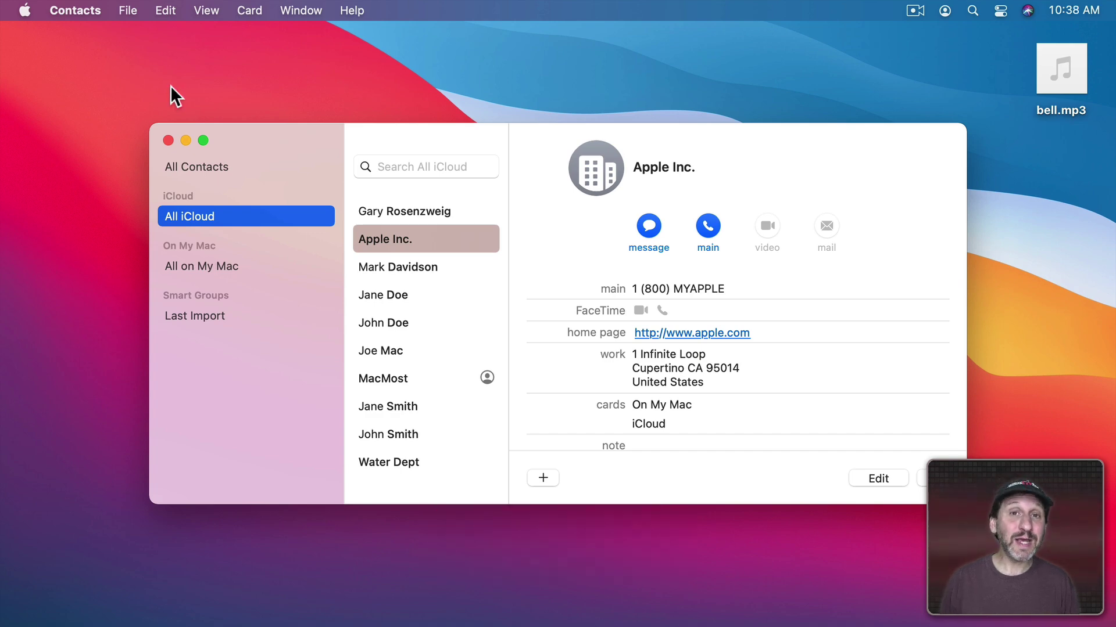
{"action": "left_click", "coordinate": [18, 9]}
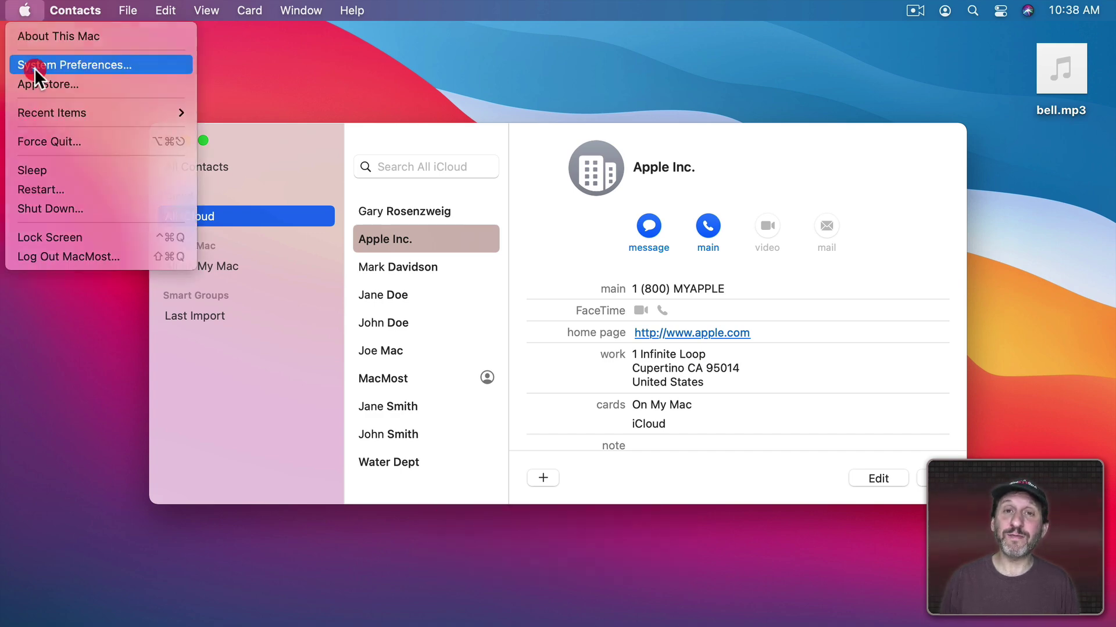
{"action": "left_click", "coordinate": [34, 67]}
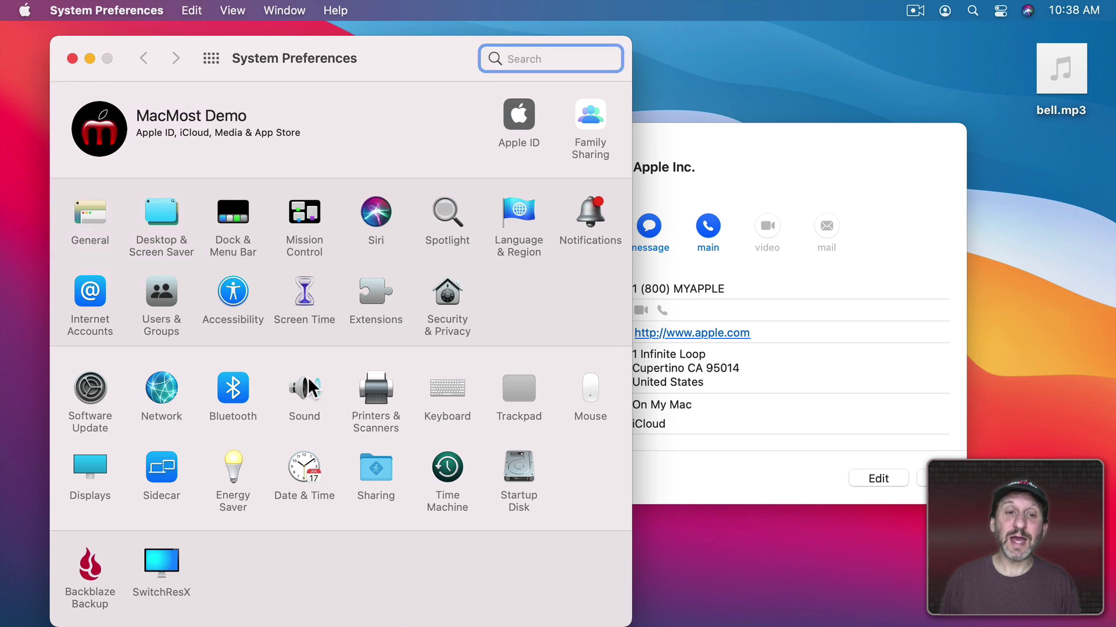
{"action": "left_click", "coordinate": [305, 384]}
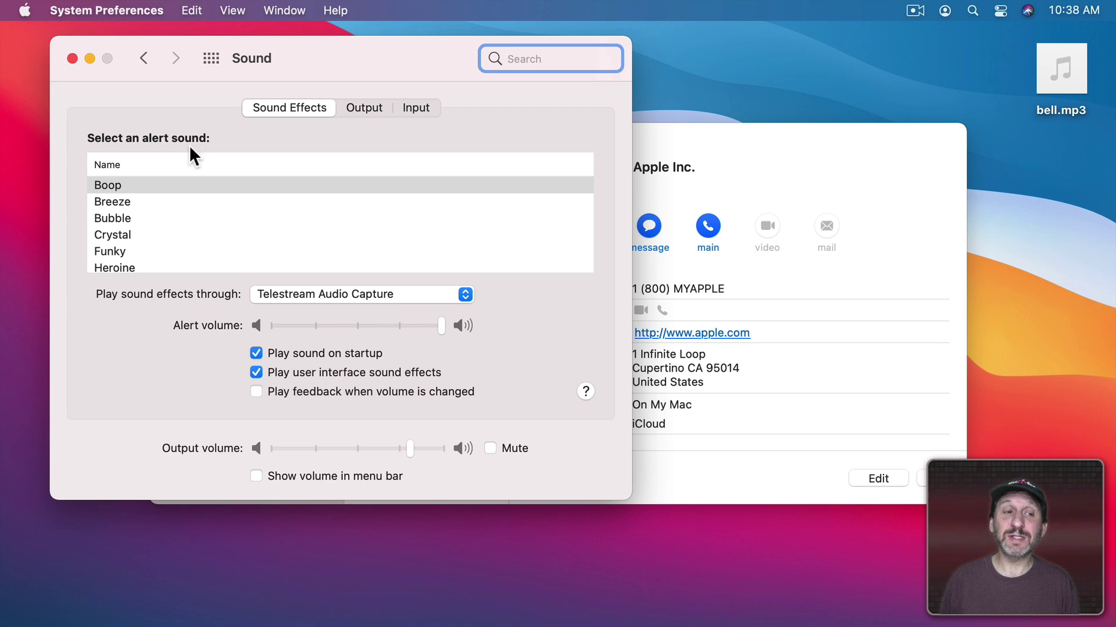
Review the Sound Effects alert list and the output device pop-up, leaving it unchanged.
{"action": "scroll", "coordinate": [116, 235], "scroll_direction": "down", "scroll_amount": 5}
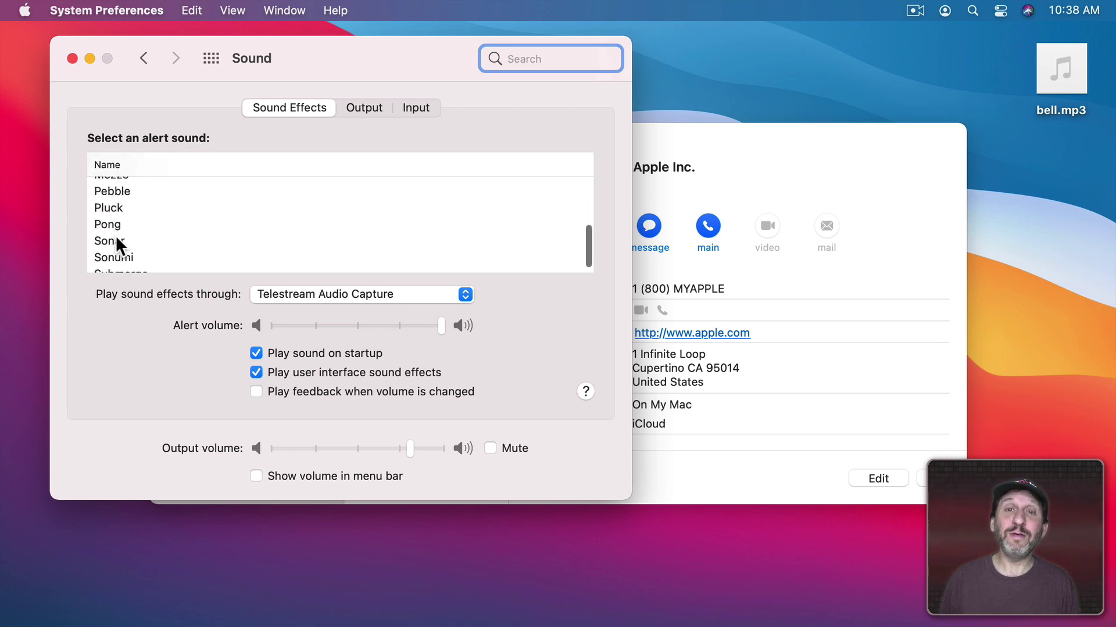
{"action": "scroll", "coordinate": [117, 236], "scroll_direction": "up", "scroll_amount": 5}
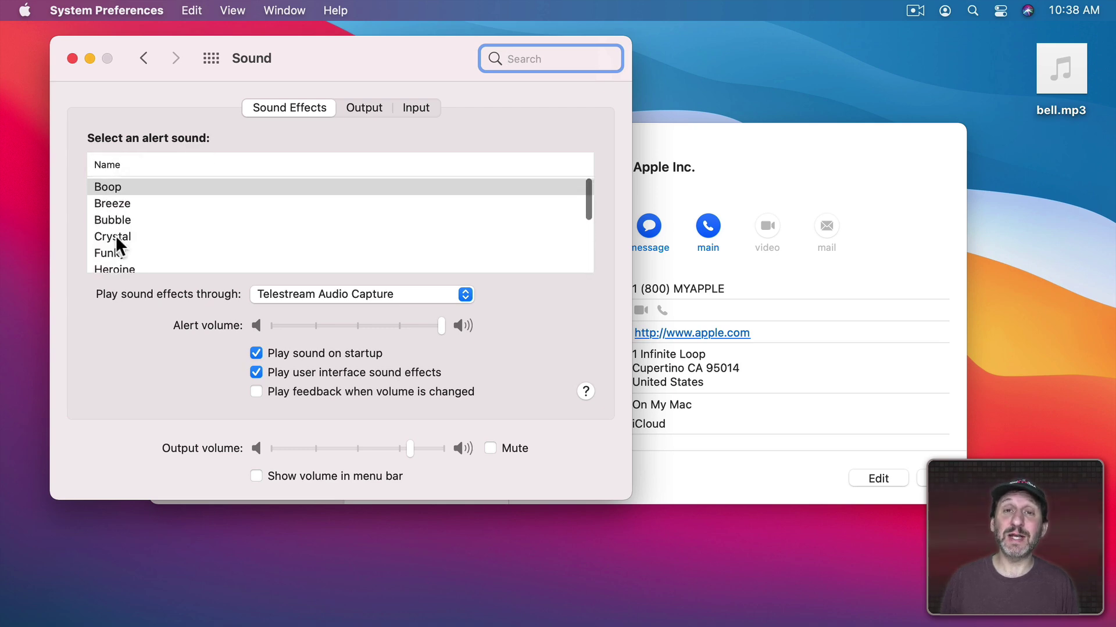
{"action": "left_click", "coordinate": [279, 291]}
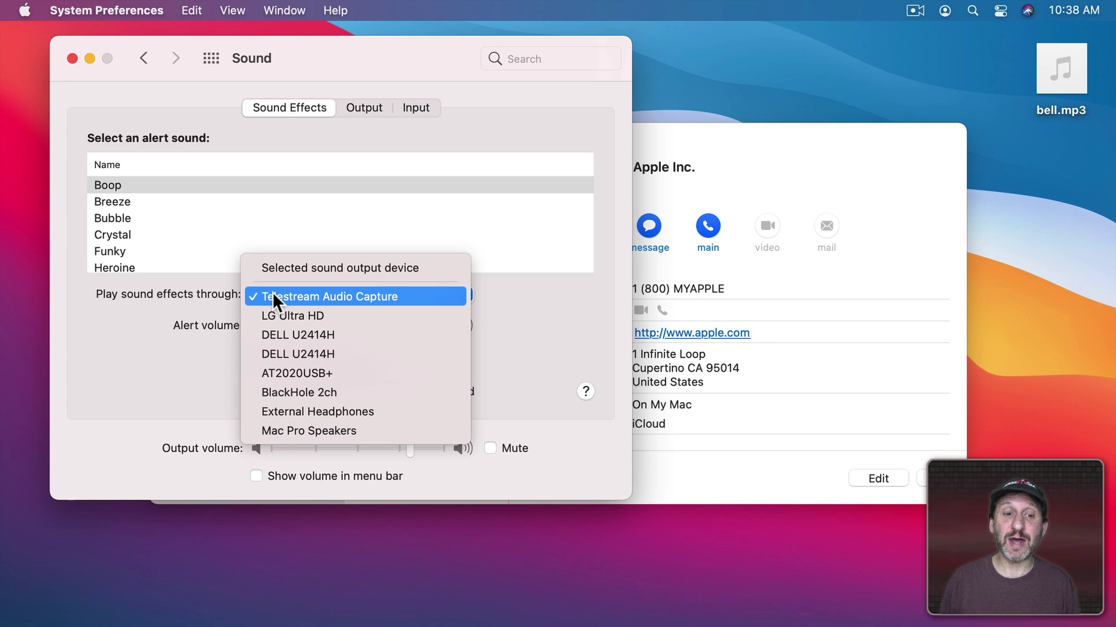
{"action": "left_click", "coordinate": [175, 321]}
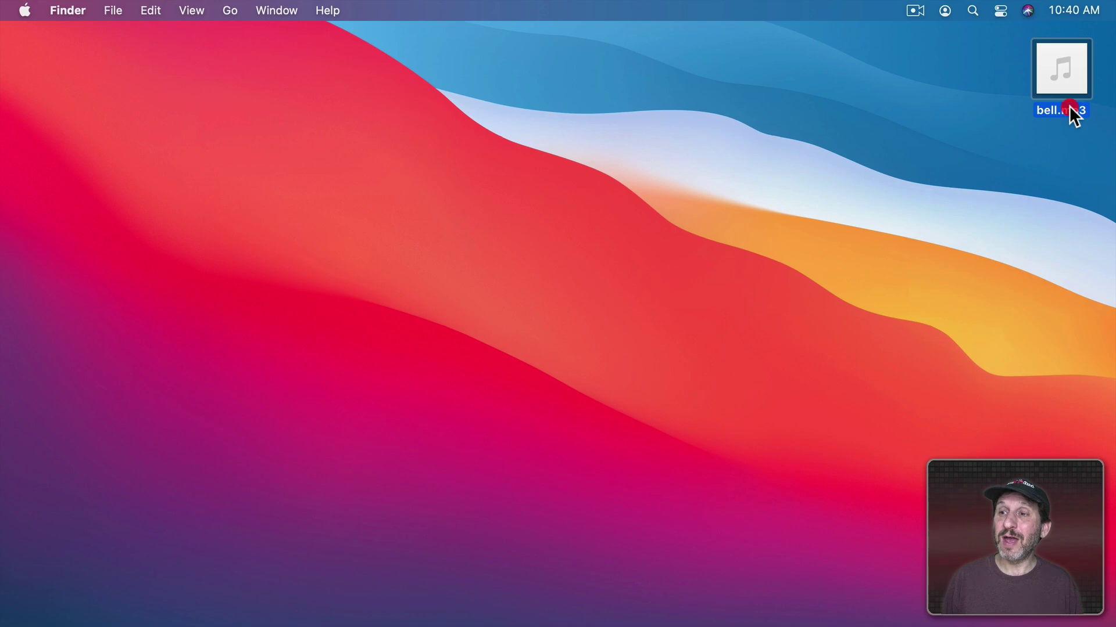
Replace the desktop file's mp3 extension with aiff so it becomes bell.aiff.
{"action": "key", "text": "Return"}
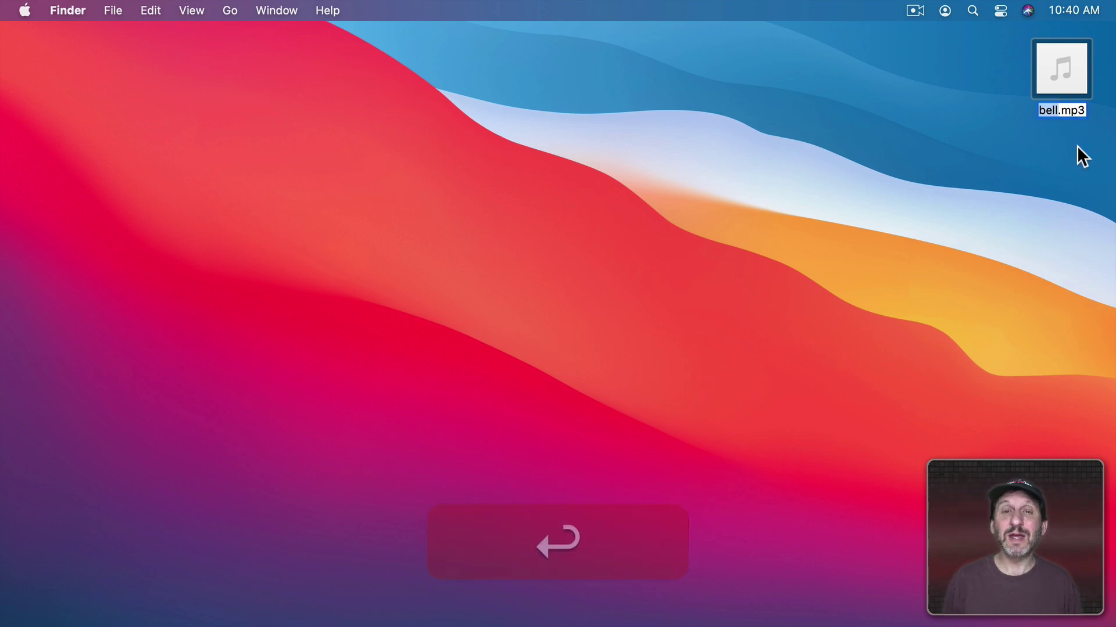
{"action": "key", "text": "super+a"}
{"action": "key", "text": "Right"}
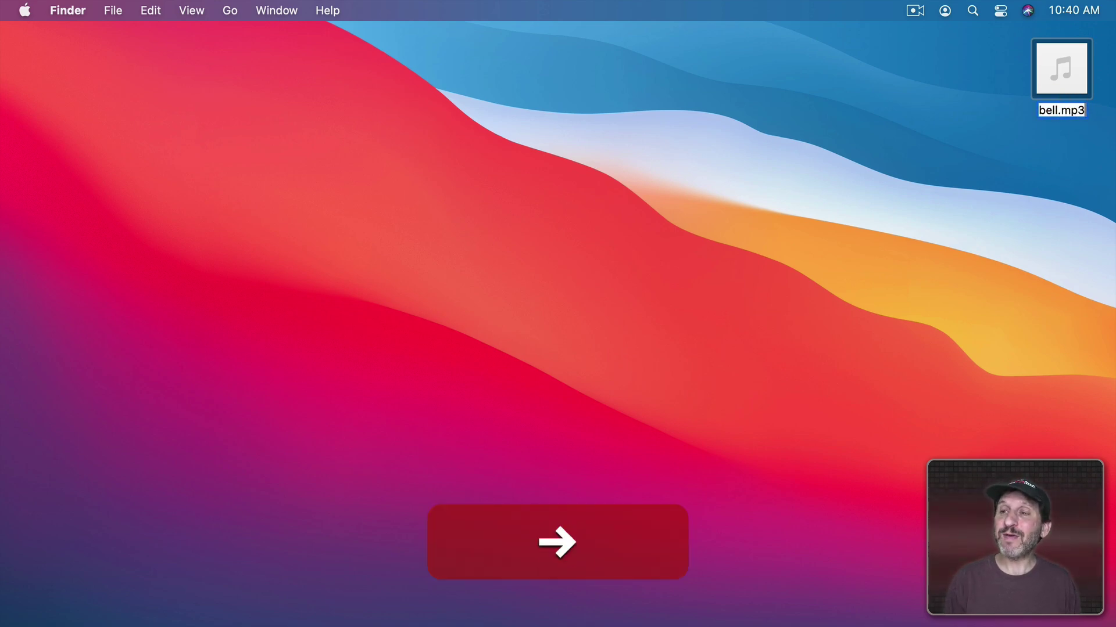
{"action": "key", "text": "BackSpace"}
{"action": "key", "text": "BackSpace"}
{"action": "key", "text": "BackSpace"}
{"action": "type", "text": "aiff"}
{"action": "key", "text": "Return"}
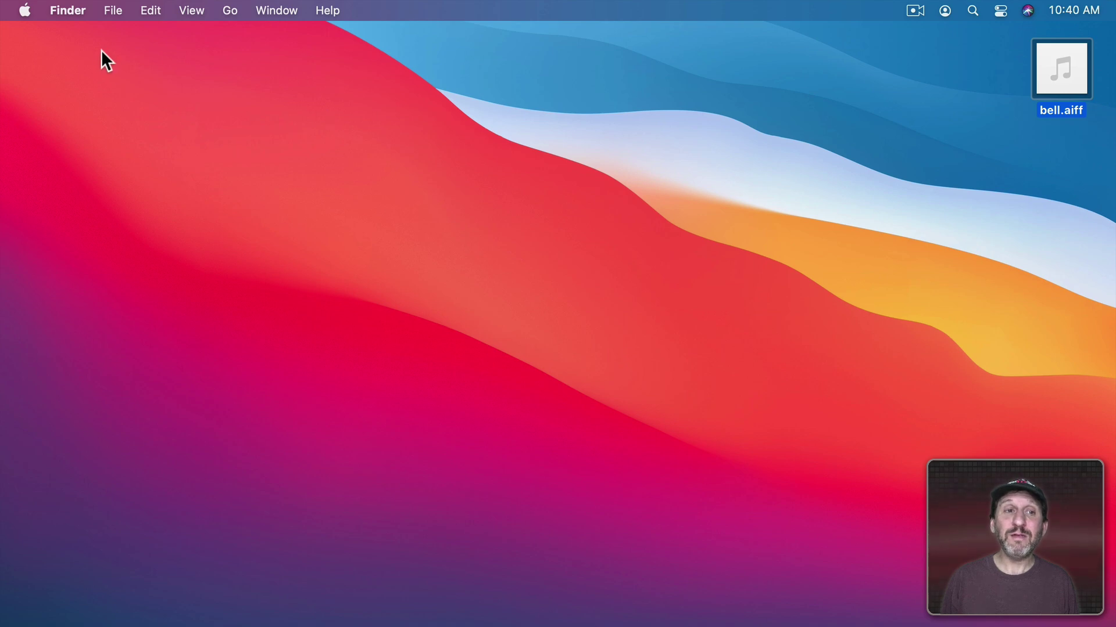
Open a new Finder window at the hidden user Library folder via the Option-revealed Go menu.
{"action": "left_click", "coordinate": [114, 10]}
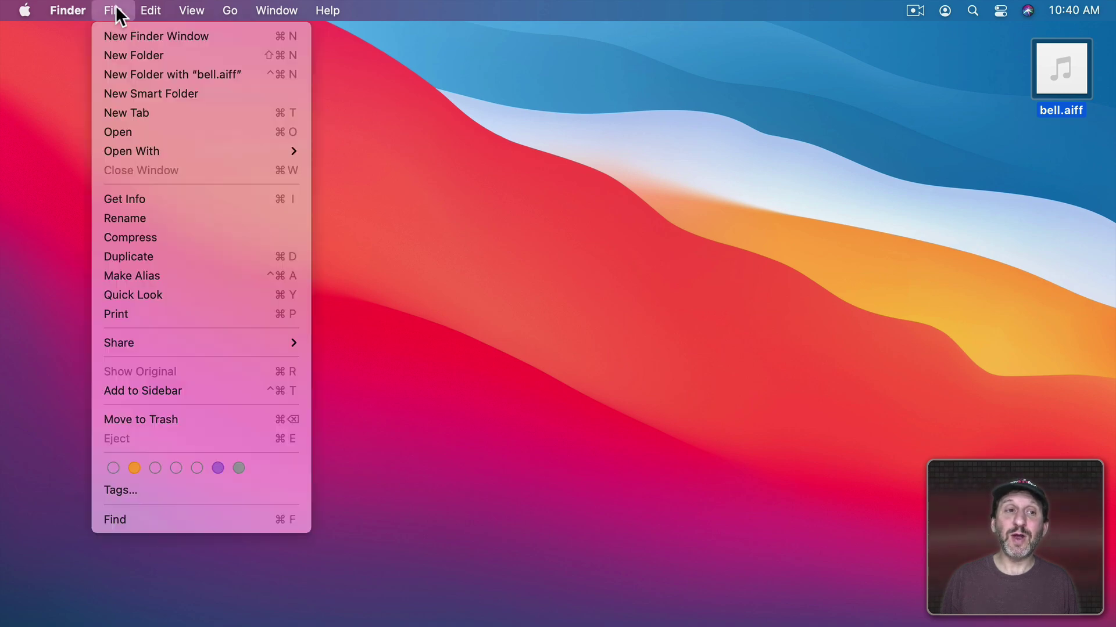
{"action": "left_click", "coordinate": [129, 37]}
{"action": "left_click", "coordinate": [230, 10]}
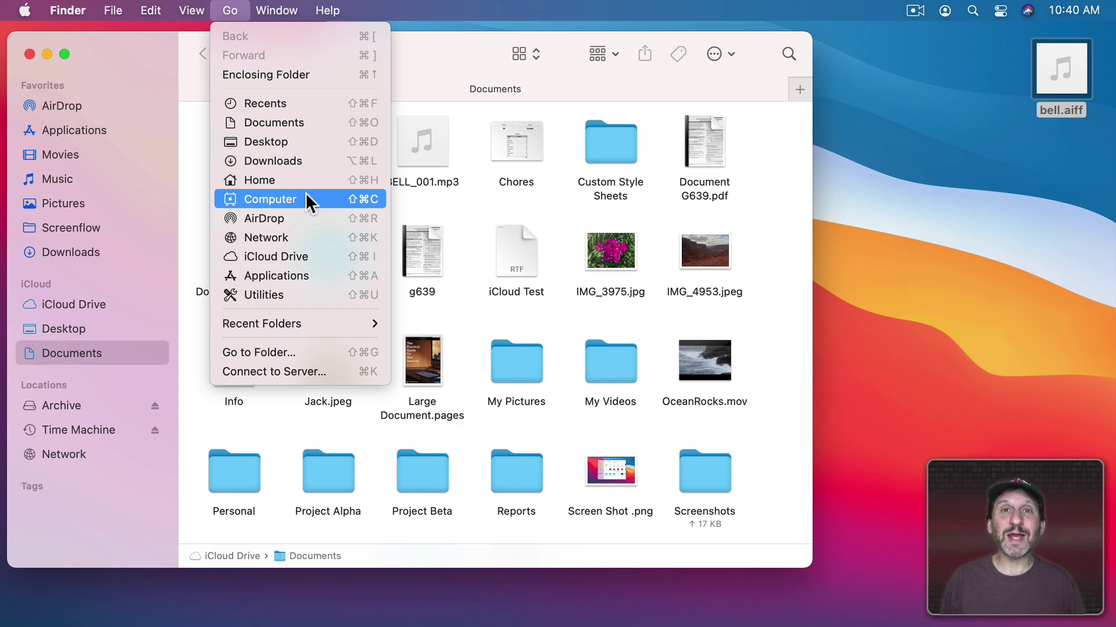
{"action": "key", "text": "alt"}
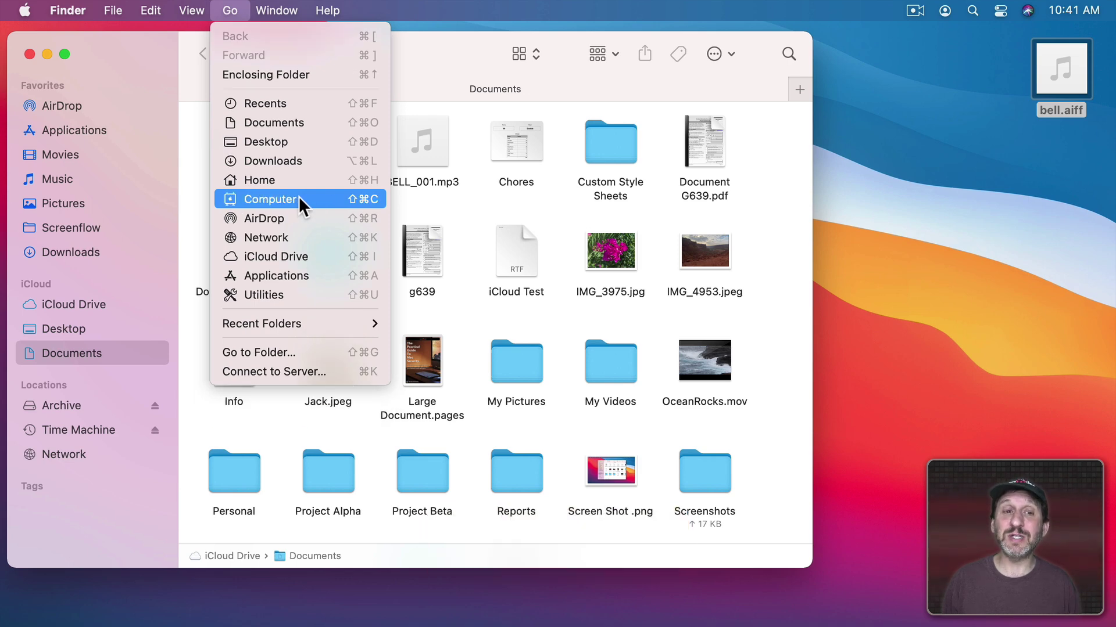
{"action": "key", "text": "alt"}
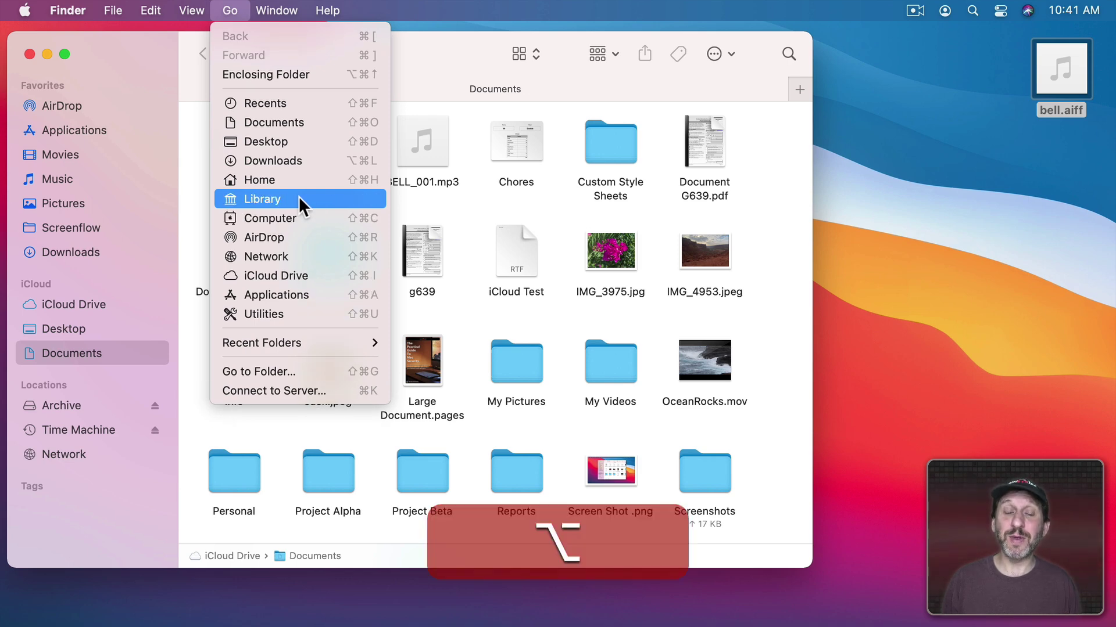
{"action": "left_click", "coordinate": [298, 197]}
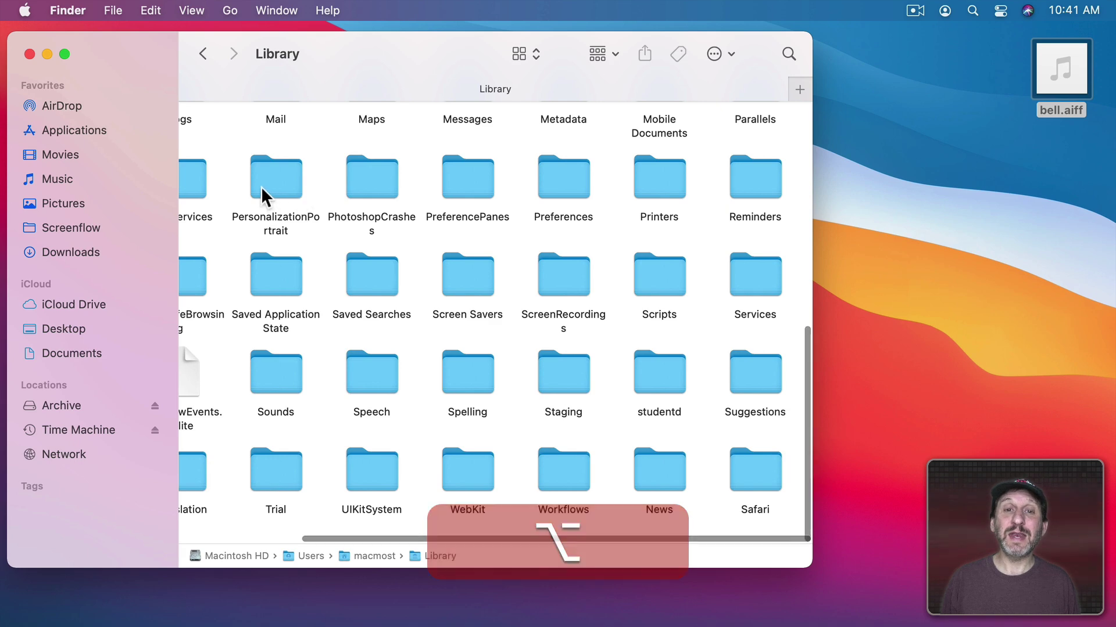
Show the Library in Column view and drag bell.aiff into its Sounds folder.
{"action": "left_click", "coordinate": [519, 51]}
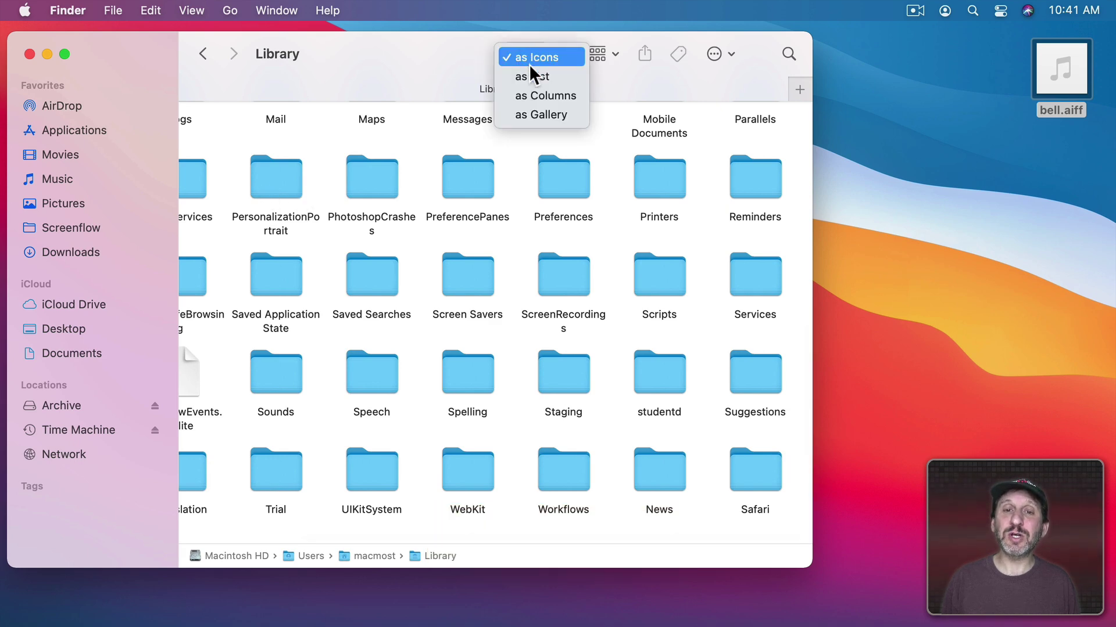
{"action": "left_click", "coordinate": [532, 92]}
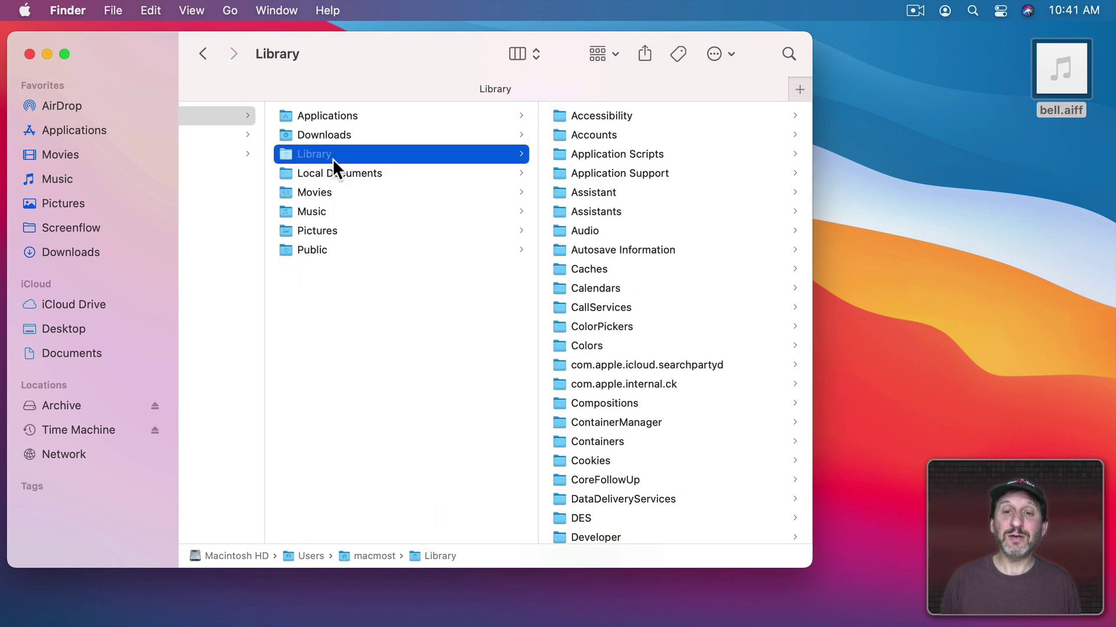
{"action": "scroll", "coordinate": [606, 401], "scroll_direction": "down", "scroll_amount": 20}
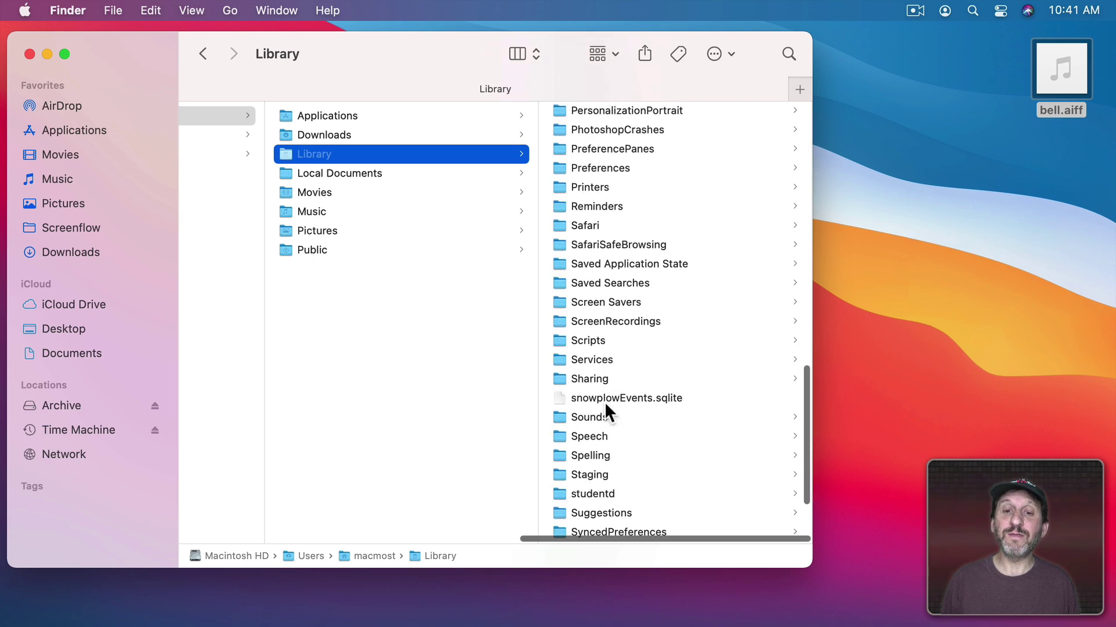
{"action": "left_click", "coordinate": [580, 314]}
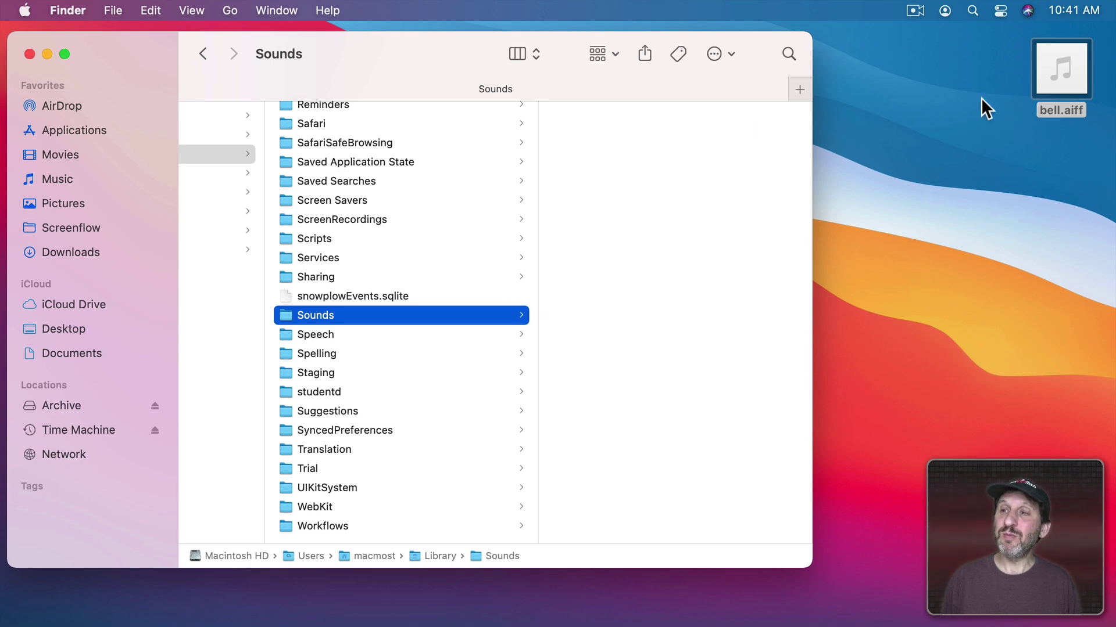
{"action": "left_click_drag", "start_coordinate": [1066, 81], "coordinate": [633, 173]}
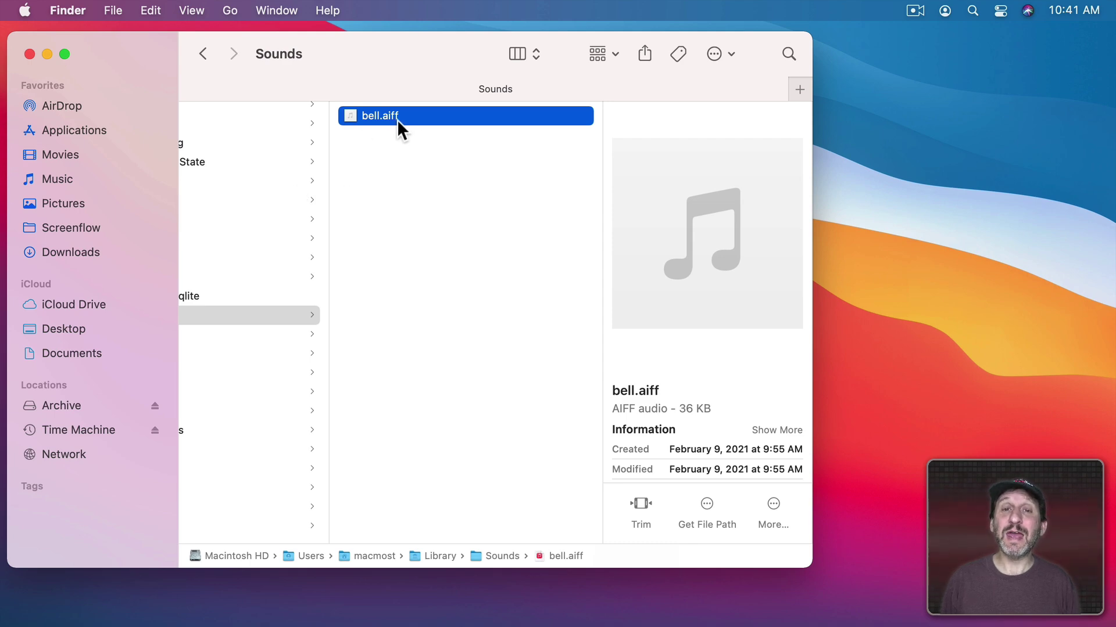
In System Preferences' Sound pane, pick bell from the alert sound list.
{"action": "left_click", "coordinate": [25, 13]}
{"action": "left_click", "coordinate": [36, 58]}
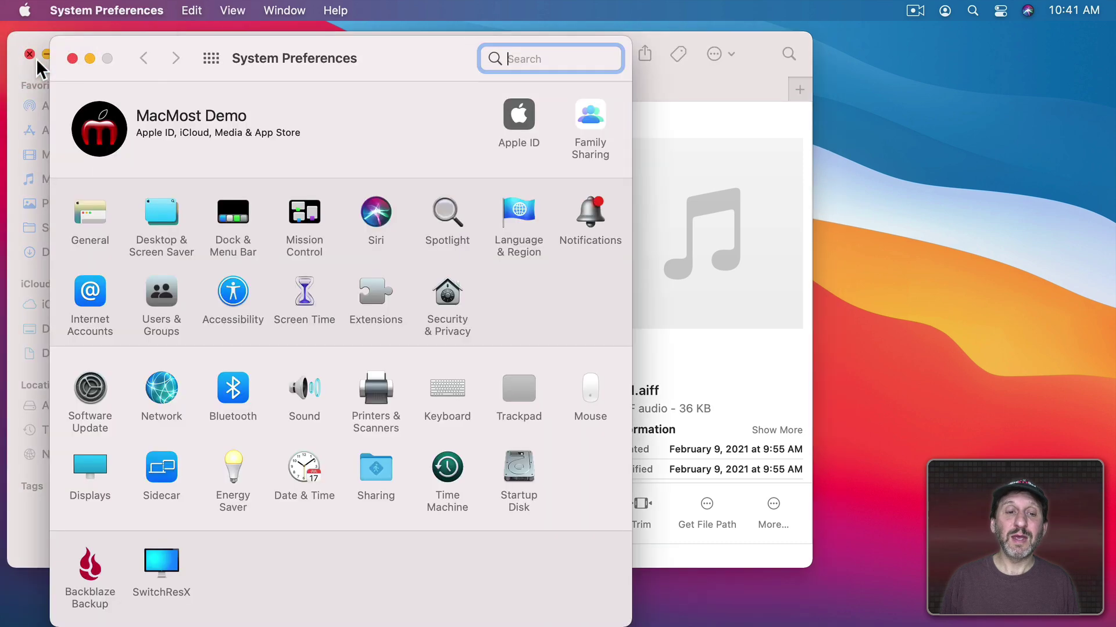
{"action": "left_click", "coordinate": [308, 383]}
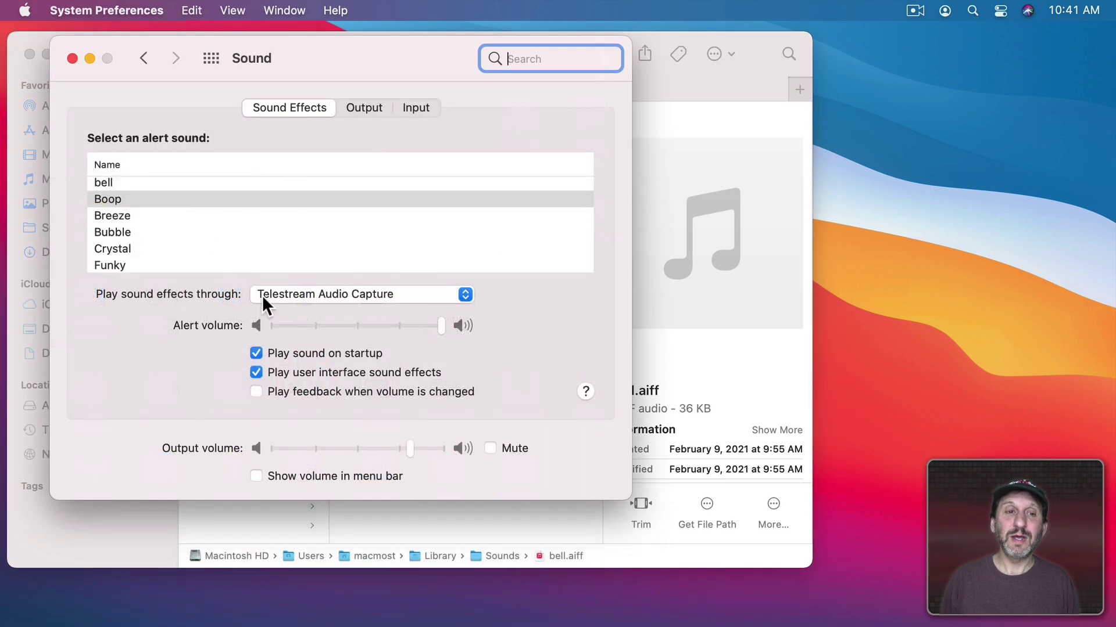
{"action": "scroll", "coordinate": [119, 220], "scroll_direction": "down", "scroll_amount": 5}
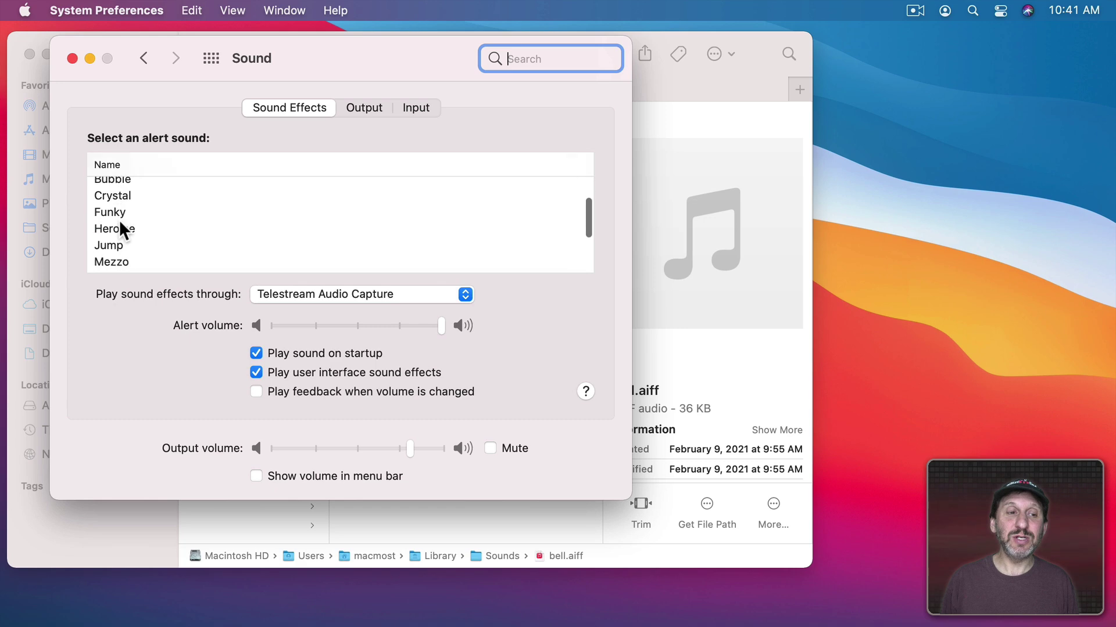
{"action": "scroll", "coordinate": [119, 220], "scroll_direction": "up", "scroll_amount": 5}
{"action": "scroll", "coordinate": [120, 220], "scroll_direction": "up", "scroll_amount": 1}
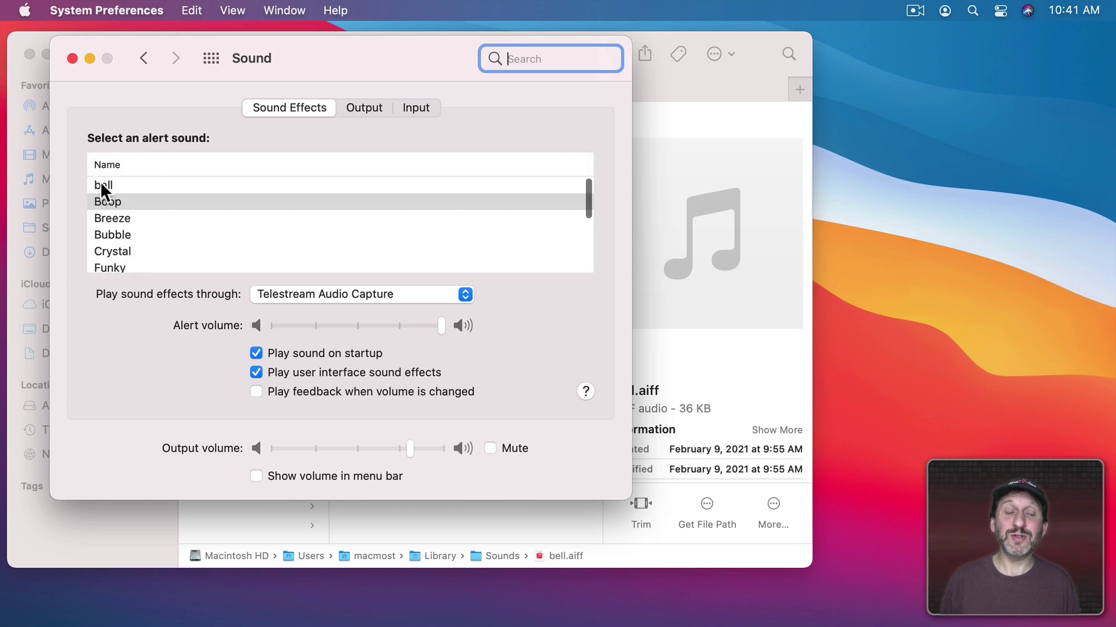
{"action": "left_click", "coordinate": [110, 183]}
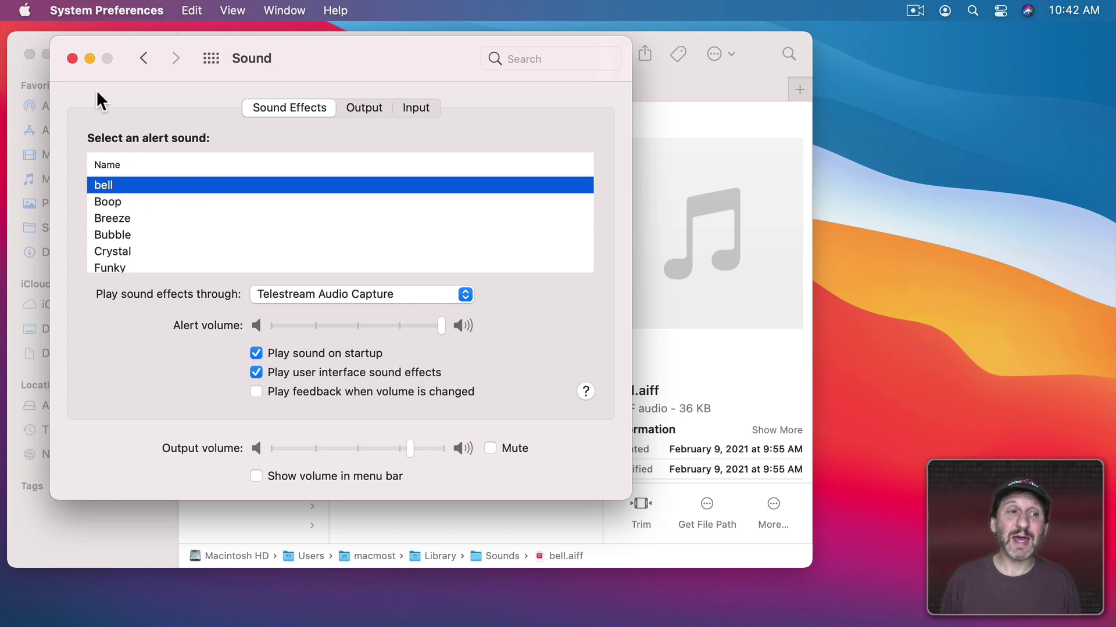
Close System Preferences, open Contacts, and press Delete to hear the bell alert sound.
{"action": "left_click", "coordinate": [72, 58]}
{"action": "mouse_move", "coordinate": [175, 625]}
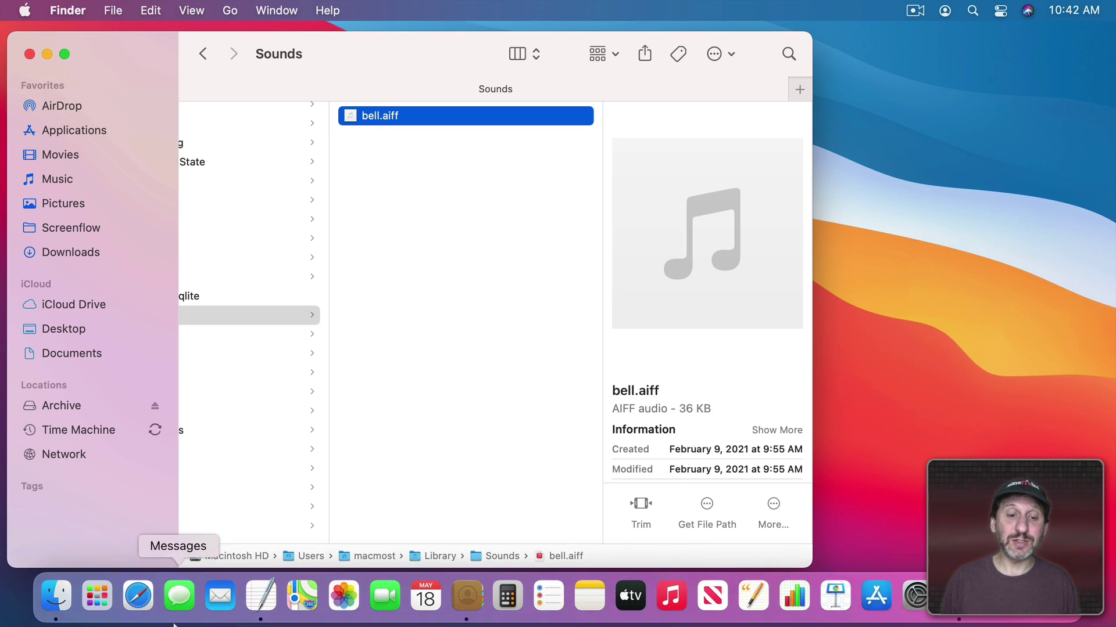
{"action": "left_click", "coordinate": [469, 588]}
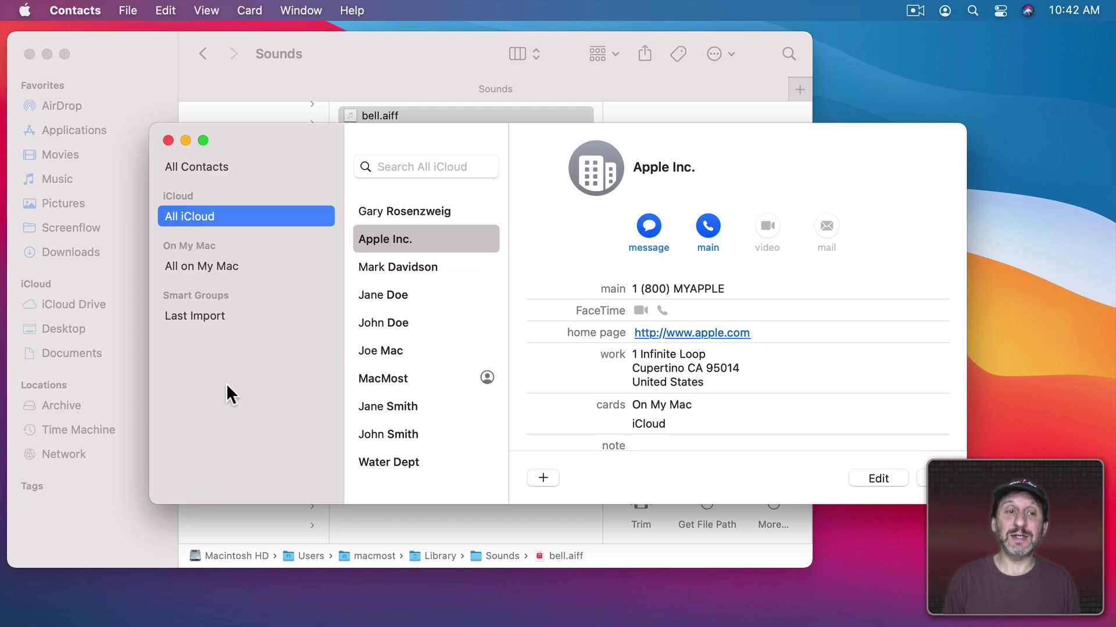
{"action": "key", "text": "BackSpace"}
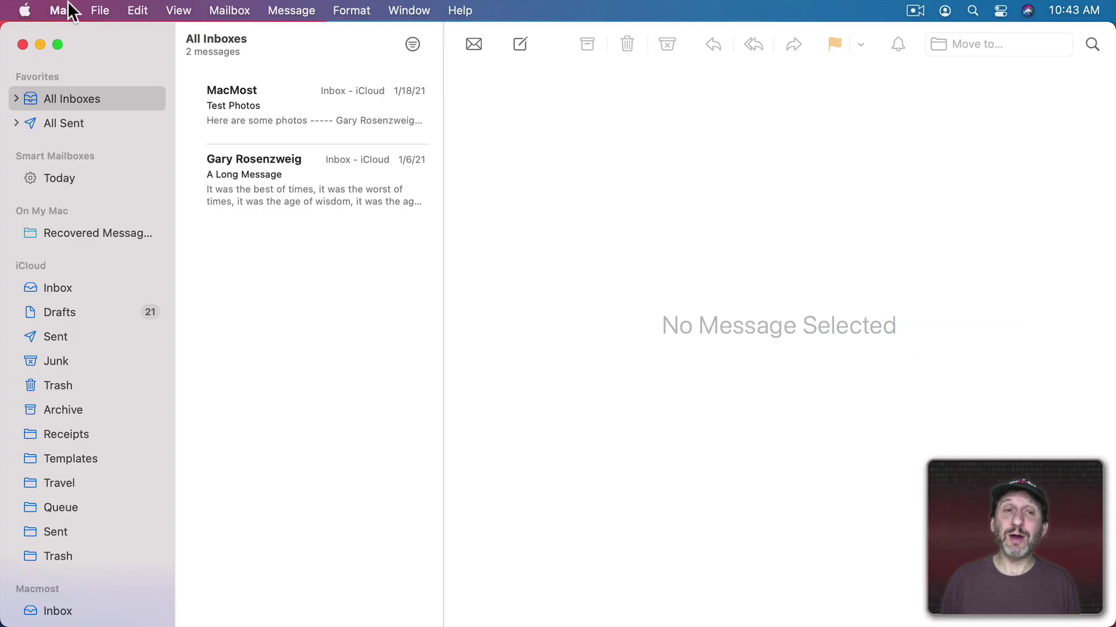
In Mail's General preferences, set the New messages sound to bell.
{"action": "left_click", "coordinate": [62, 11]}
{"action": "left_click", "coordinate": [76, 68]}
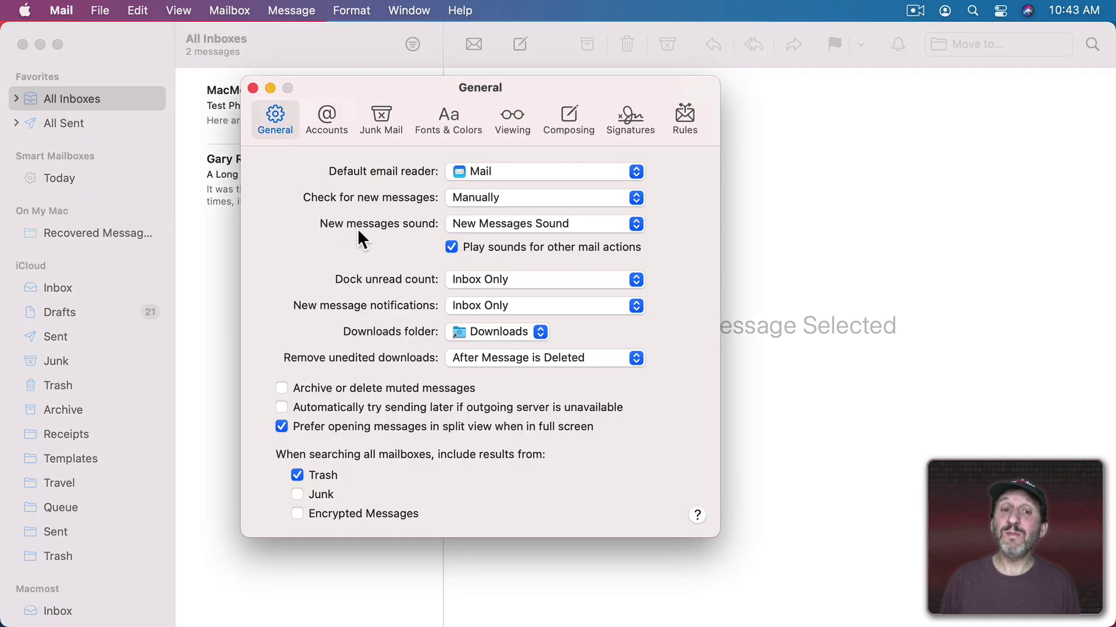
{"action": "left_click", "coordinate": [502, 229]}
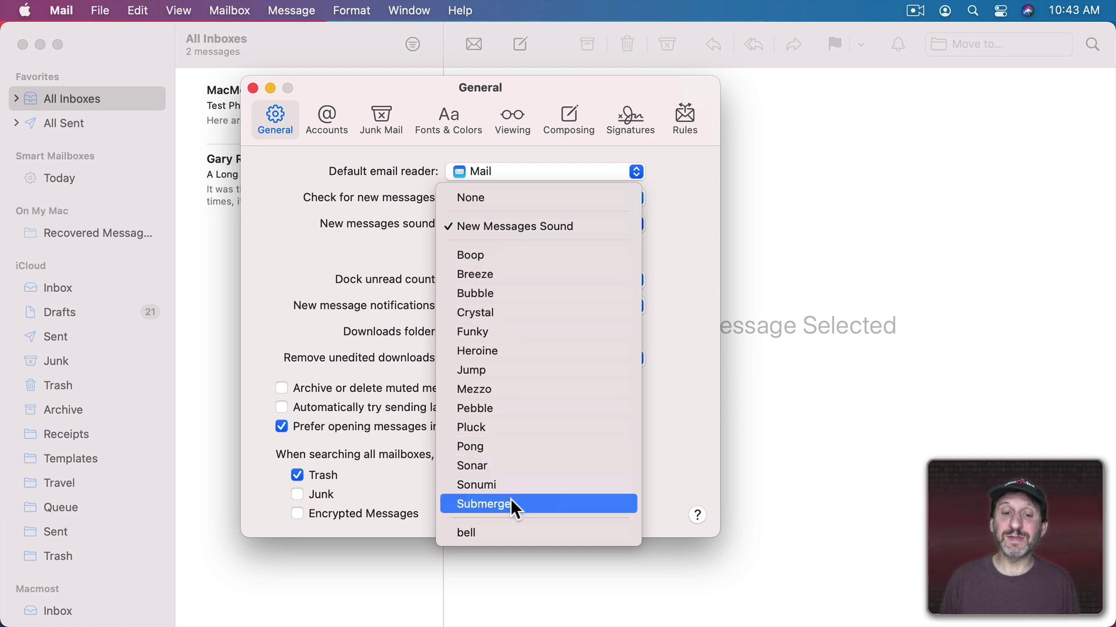
{"action": "left_click", "coordinate": [502, 530]}
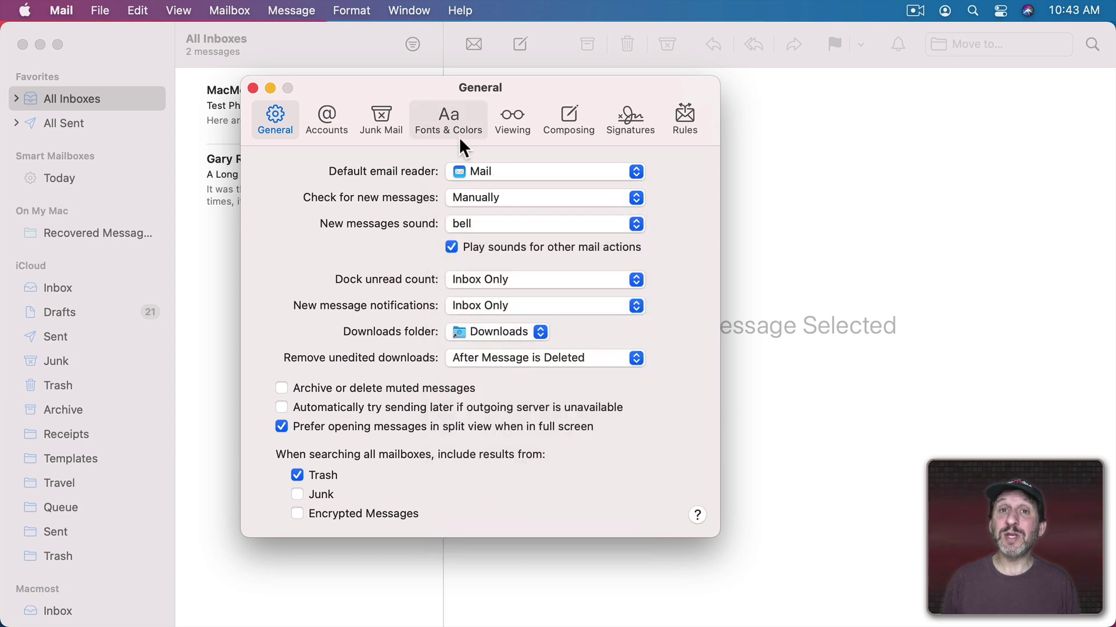
{"action": "left_click", "coordinate": [486, 227]}
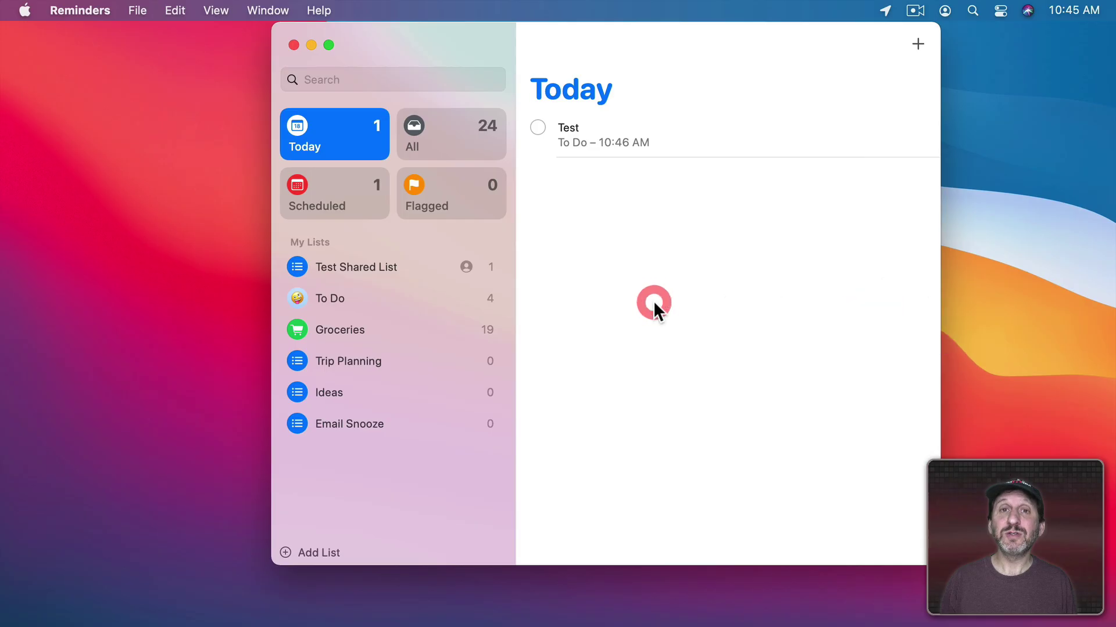
View the Test reminder's alert details, dismiss them, and open System Preferences.
{"action": "mouse_move", "coordinate": [656, 140]}
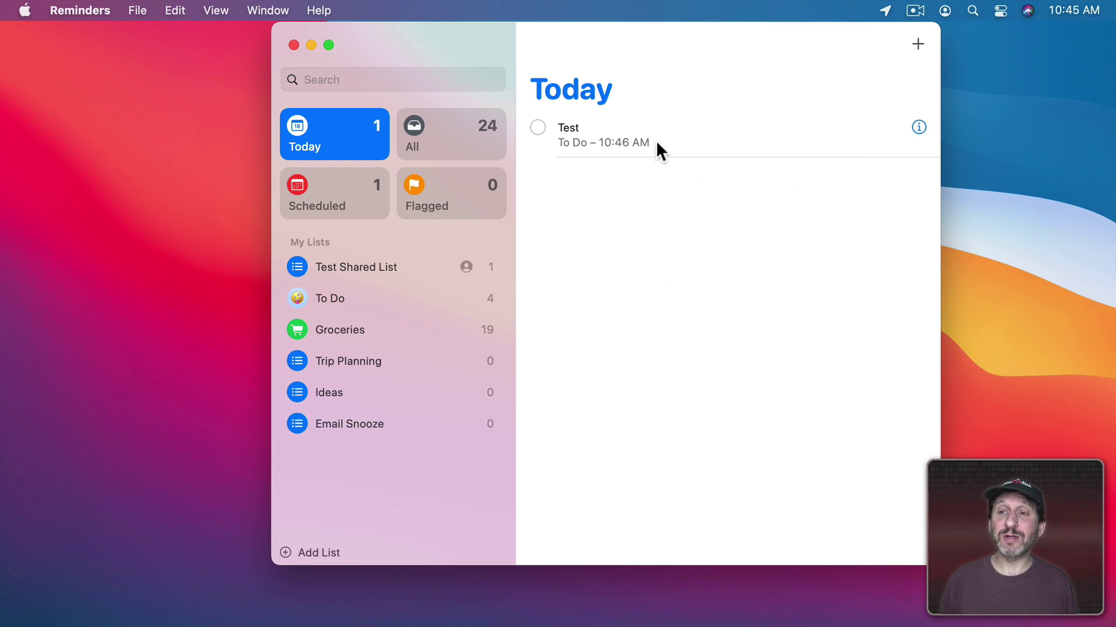
{"action": "left_click", "coordinate": [918, 127]}
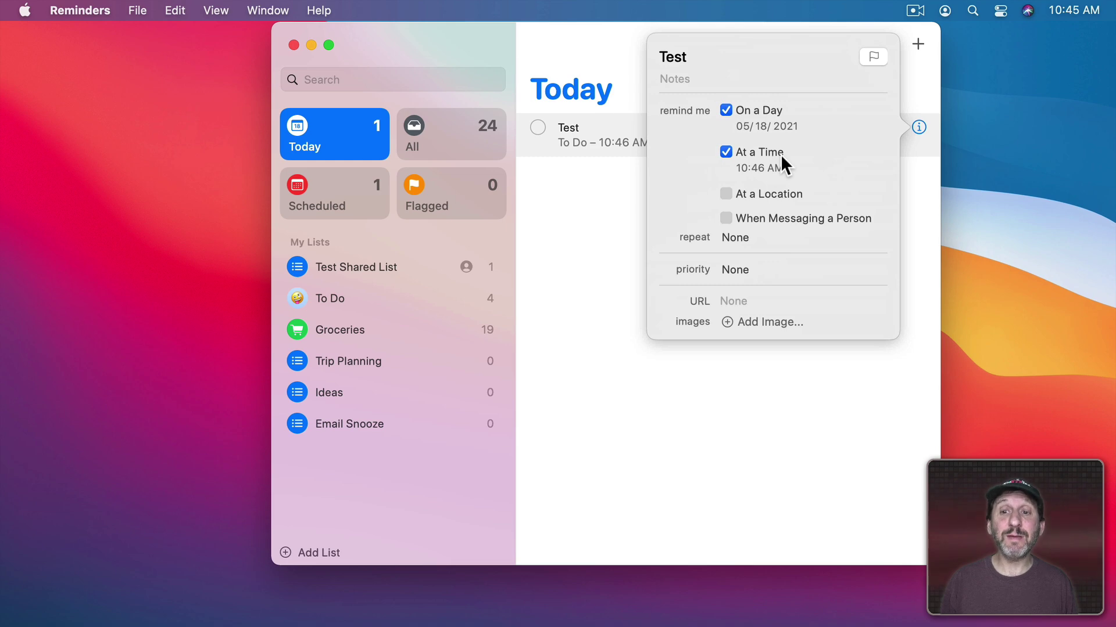
{"action": "left_click", "coordinate": [605, 199]}
{"action": "left_click", "coordinate": [25, 10]}
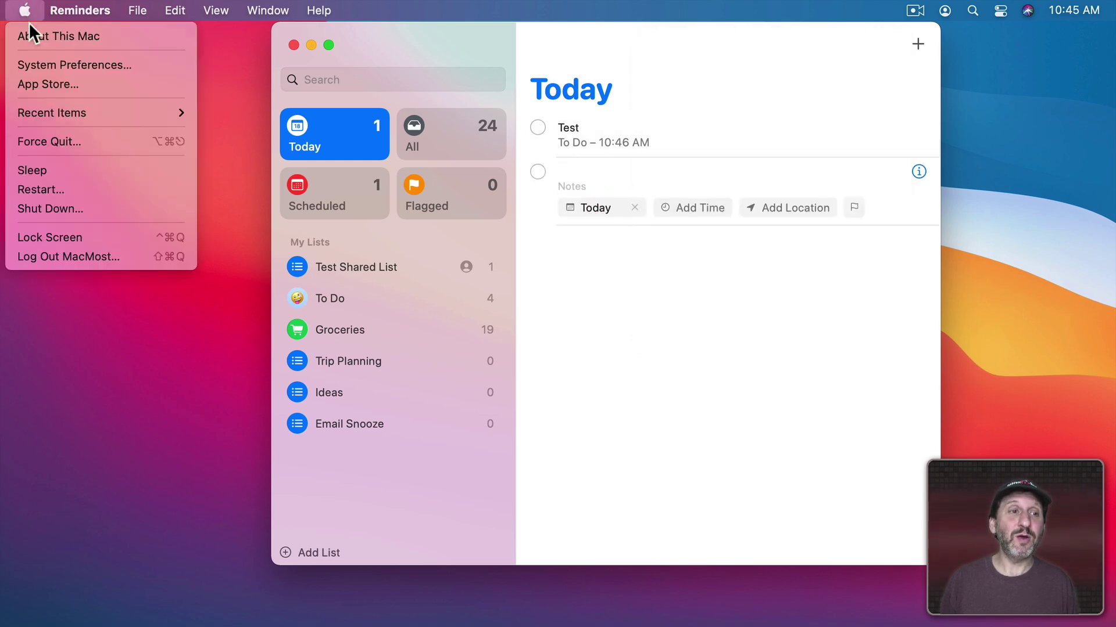
{"action": "left_click", "coordinate": [39, 65]}
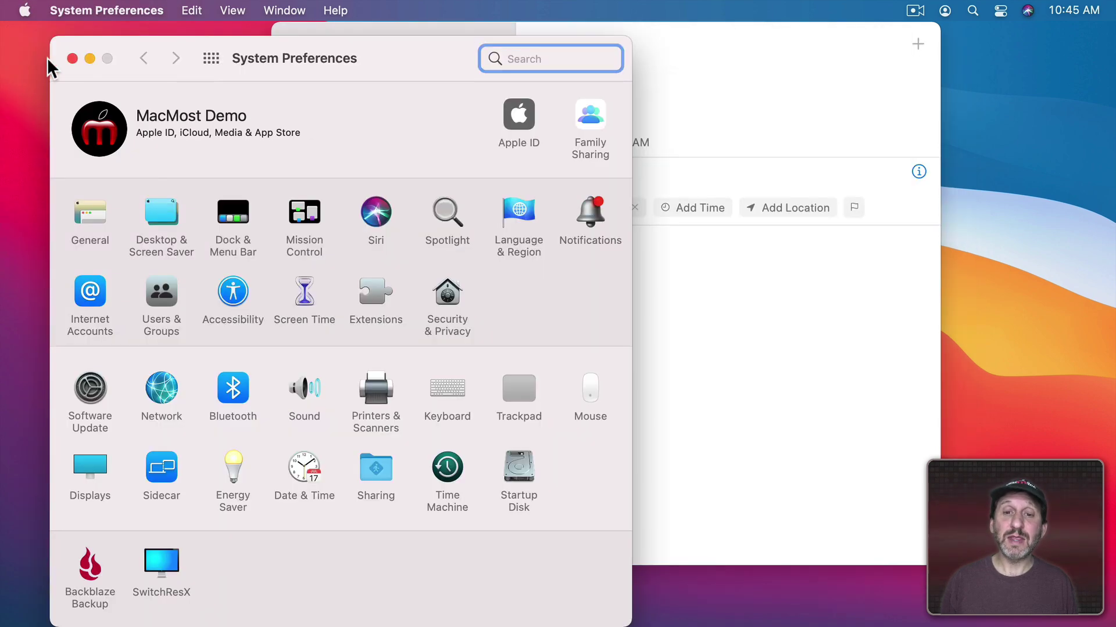
Show the Reminders notification settings (Alerts style, sound on), then return to the Reminders window.
{"action": "left_click", "coordinate": [580, 213]}
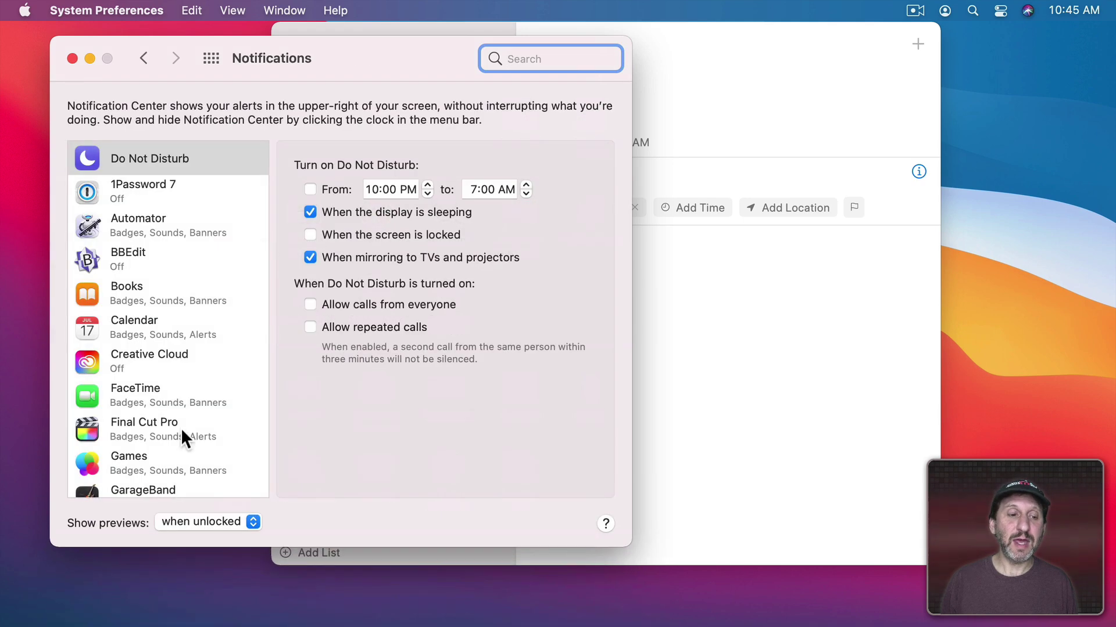
{"action": "scroll", "coordinate": [180, 427], "scroll_direction": "down", "scroll_amount": 10}
{"action": "scroll", "coordinate": [181, 427], "scroll_direction": "down", "scroll_amount": 8}
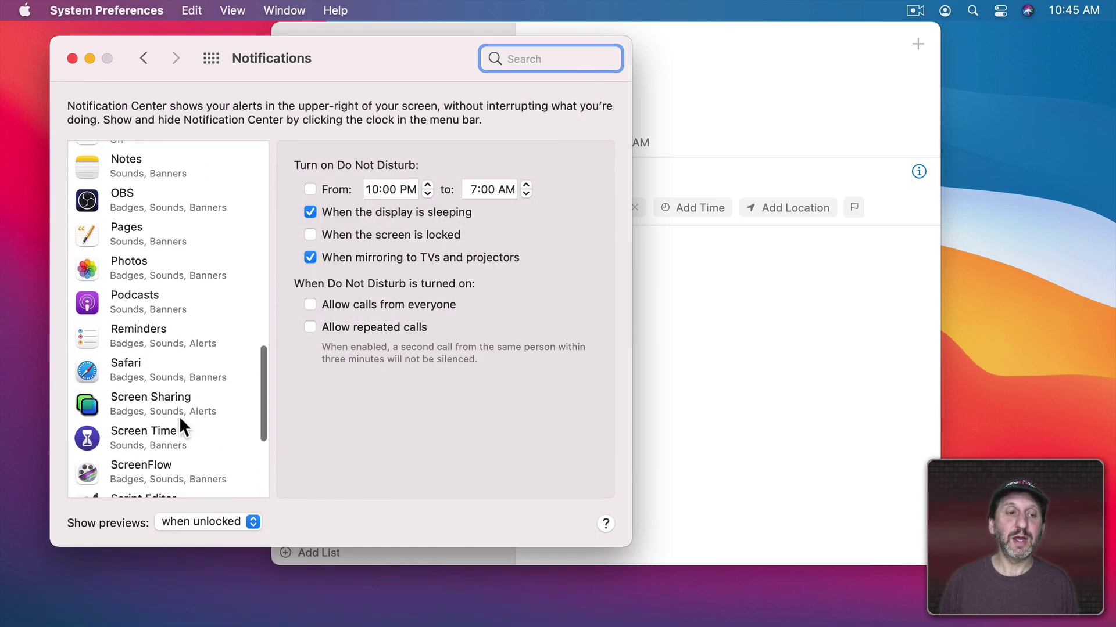
{"action": "left_click", "coordinate": [147, 330]}
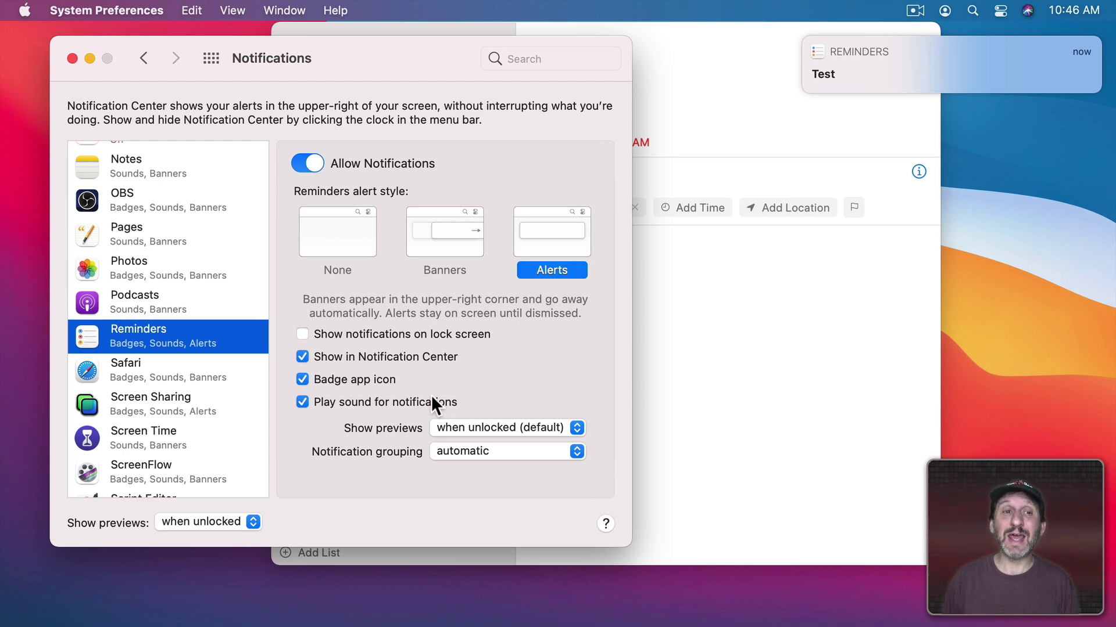
{"action": "left_click", "coordinate": [675, 255]}
Review the 9:00 AM all-day notification time in Reminders preferences, then close them.
{"action": "left_click", "coordinate": [93, 9]}
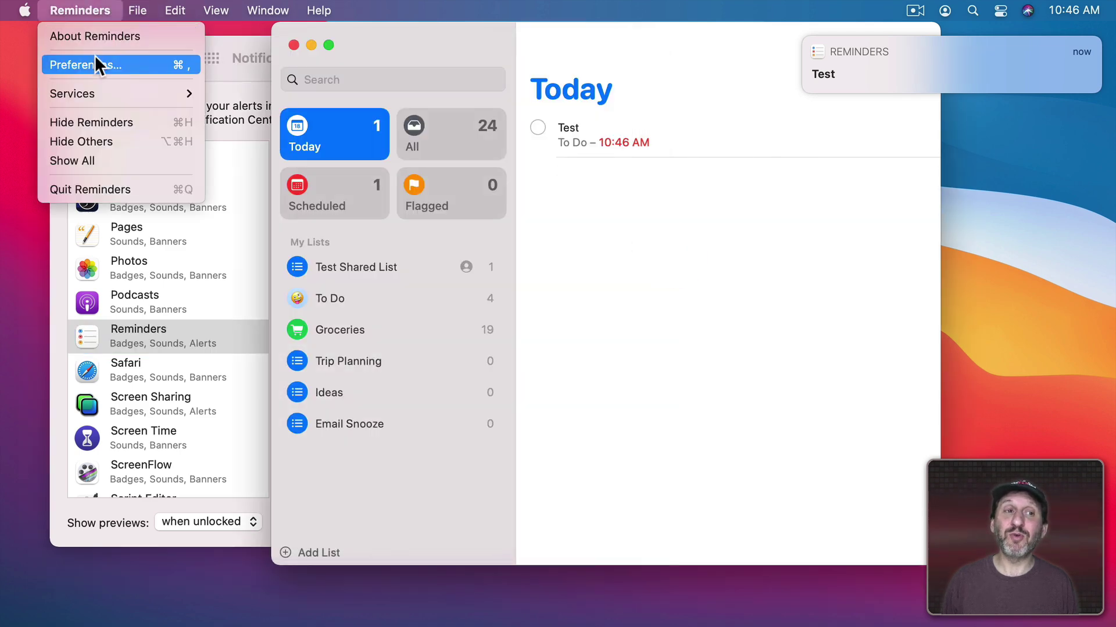
{"action": "left_click", "coordinate": [95, 60]}
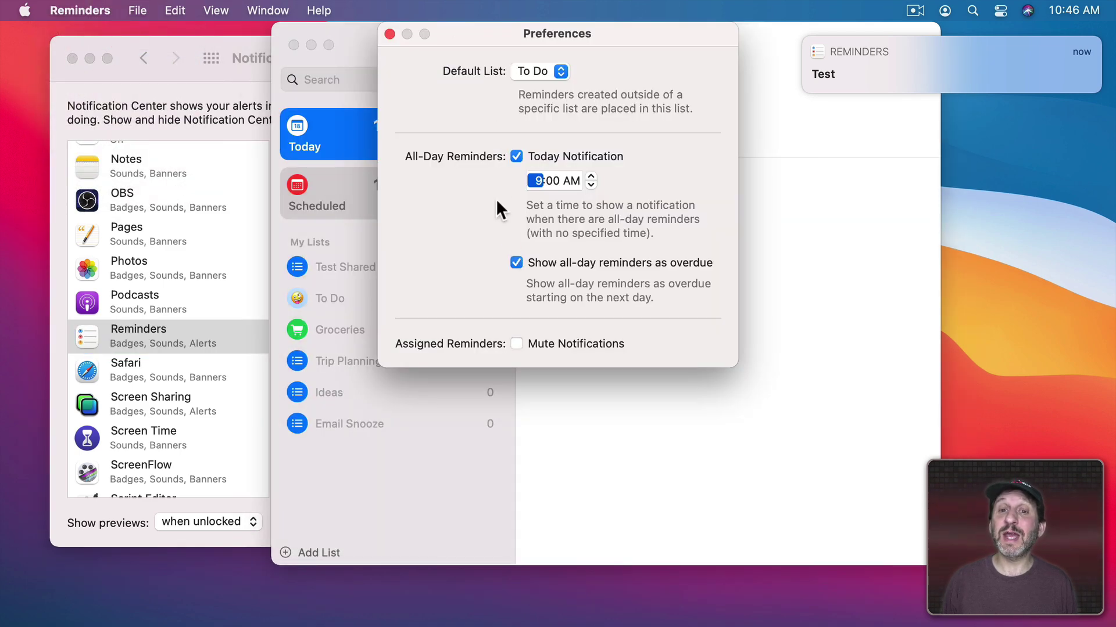
{"action": "left_click", "coordinate": [390, 35]}
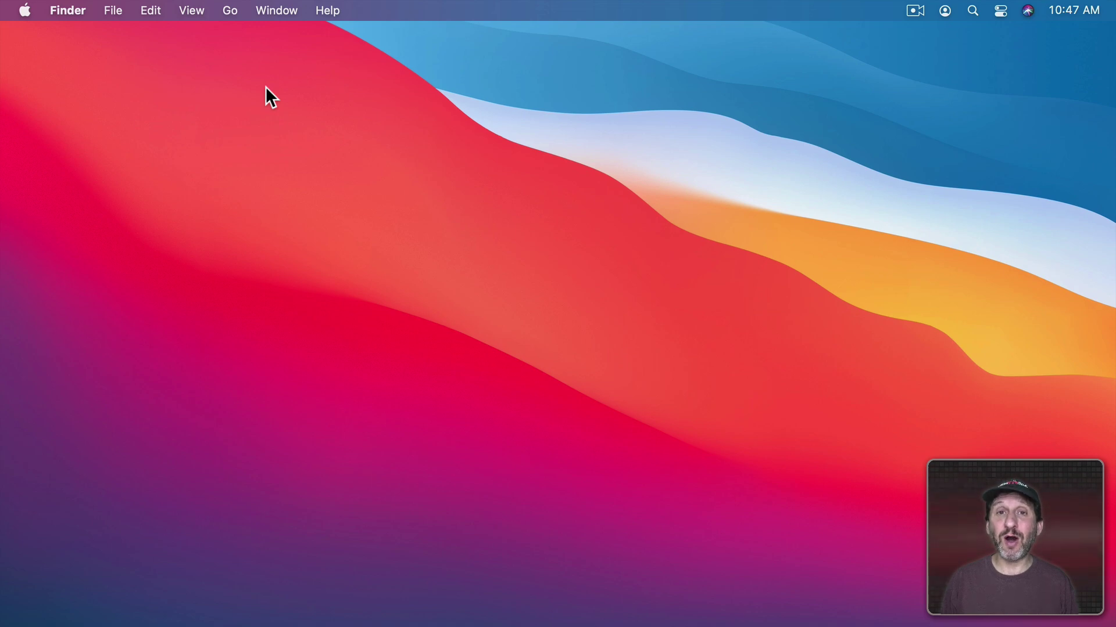
{"action": "left_click", "coordinate": [25, 10]}
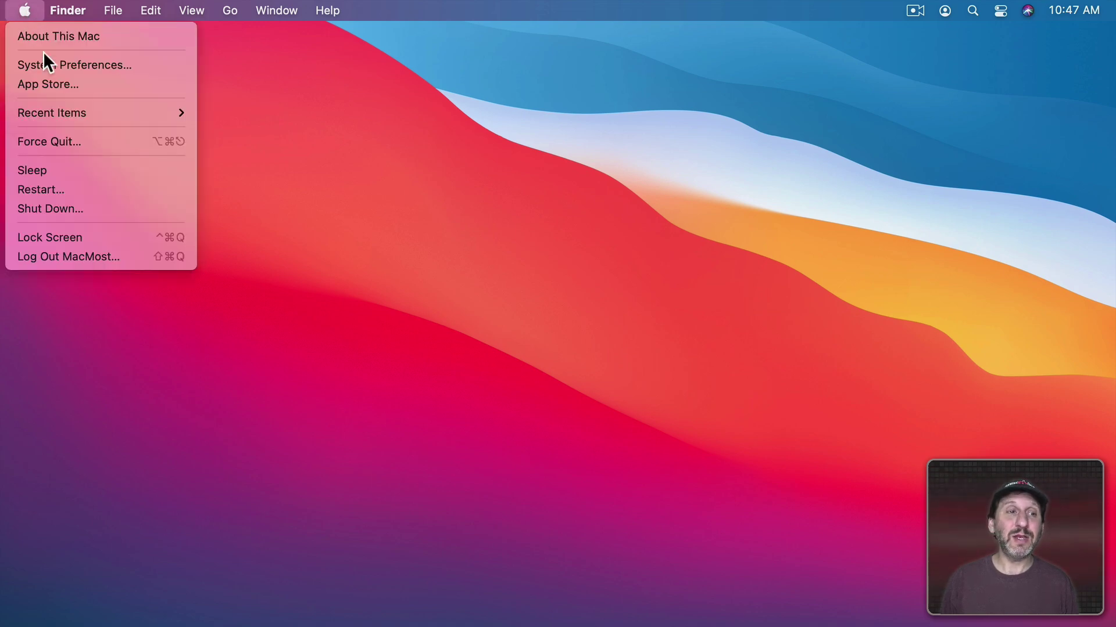
{"action": "left_click", "coordinate": [44, 62]}
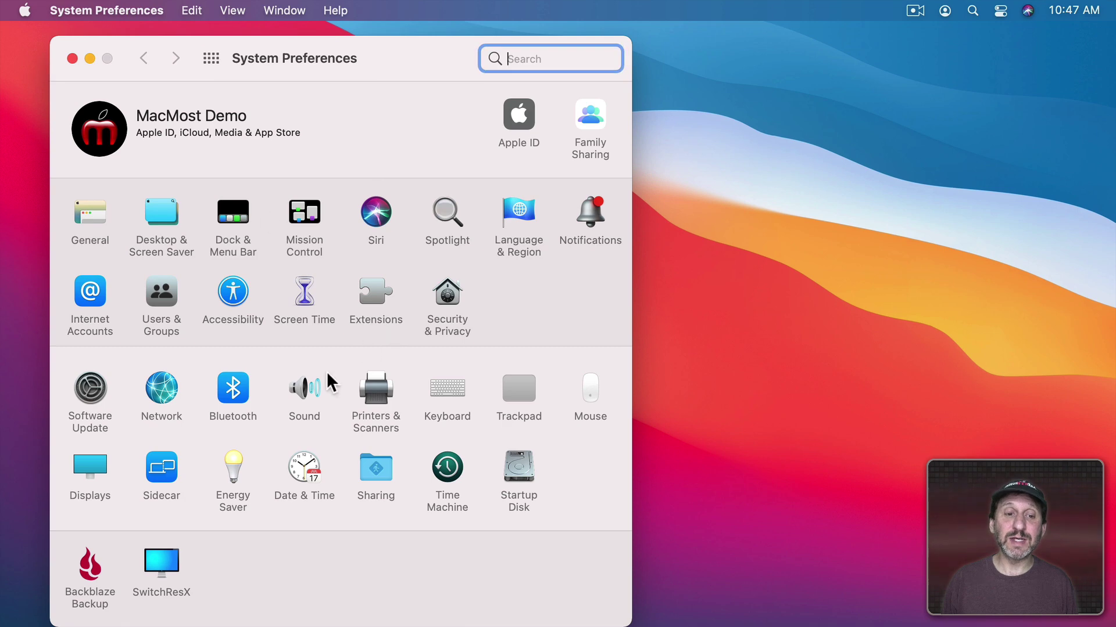
{"action": "left_click", "coordinate": [305, 374]}
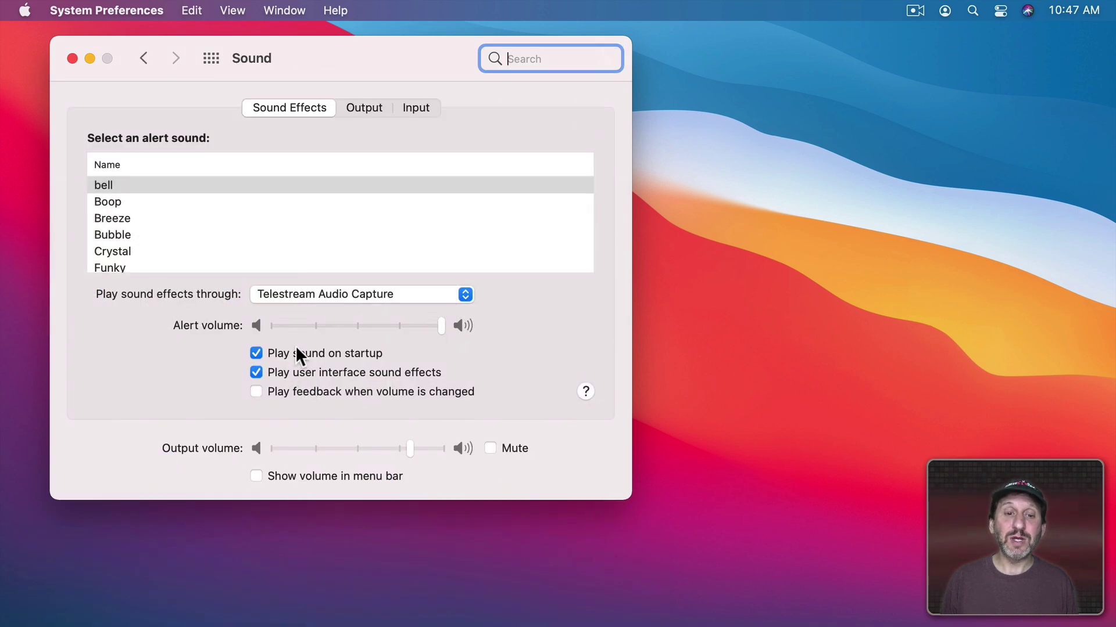
{"action": "left_click_drag", "start_coordinate": [441, 324], "coordinate": [270, 330]}
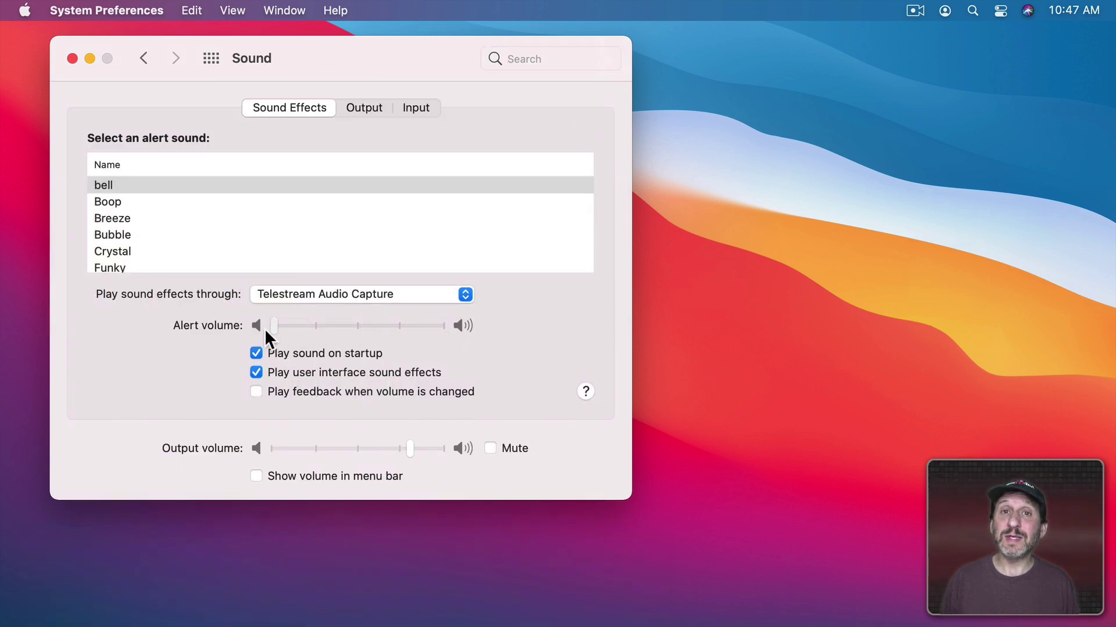
{"action": "left_click_drag", "start_coordinate": [271, 325], "coordinate": [441, 326]}
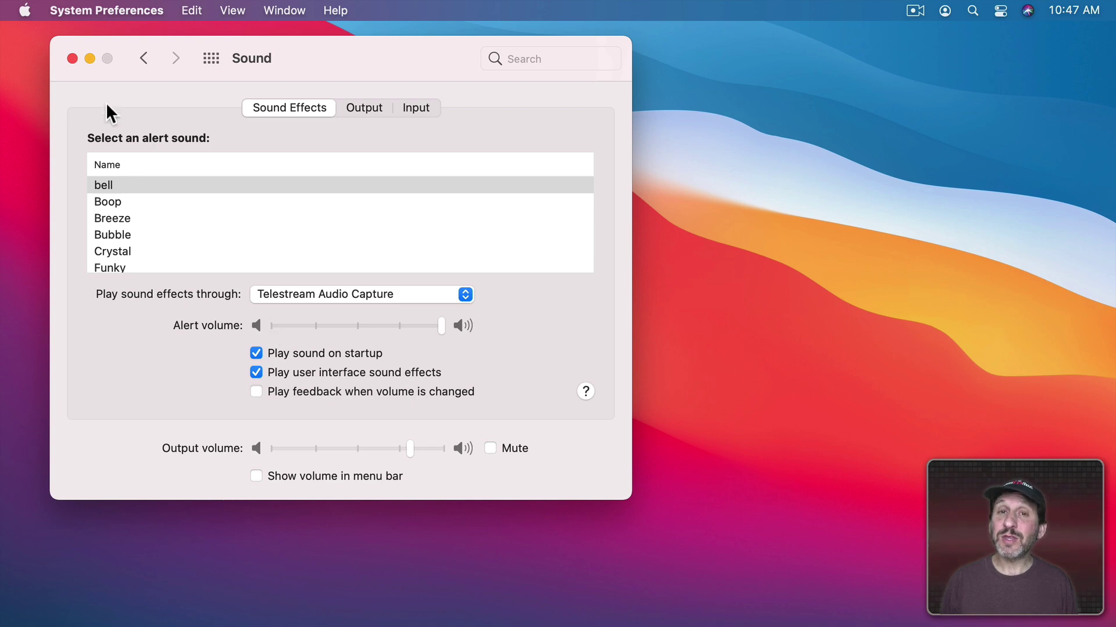
{"action": "left_click", "coordinate": [69, 58]}
{"action": "left_click", "coordinate": [68, 58]}
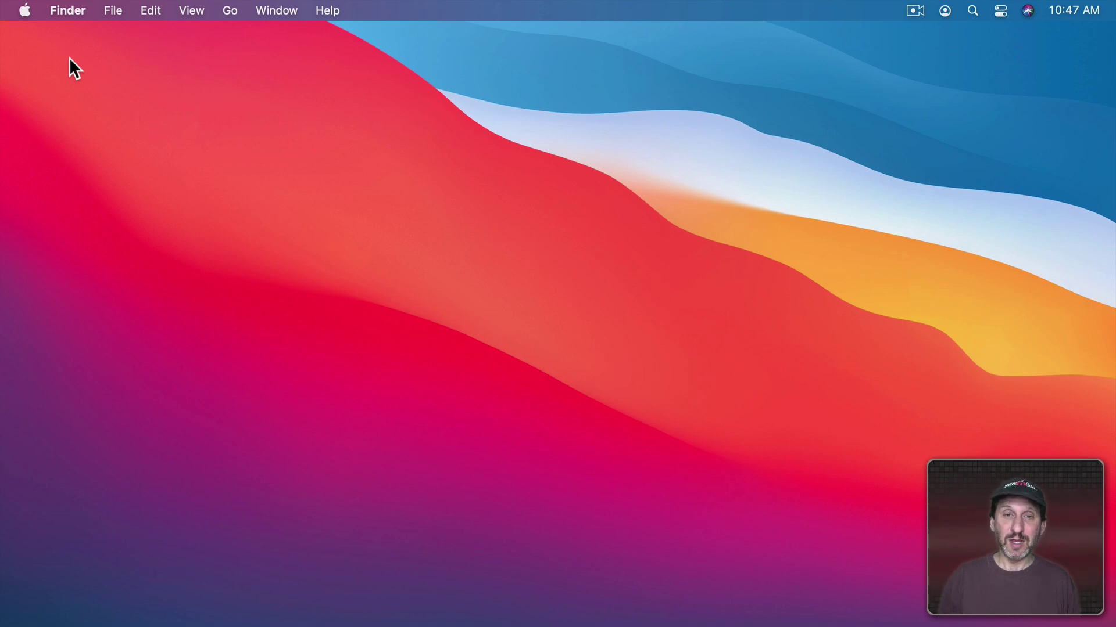
Launch QuickTime Player with Spotlight and record a short new audio clip.
{"action": "key", "text": "super+space"}
{"action": "type", "text": "qui"}
{"action": "key", "text": "Return"}
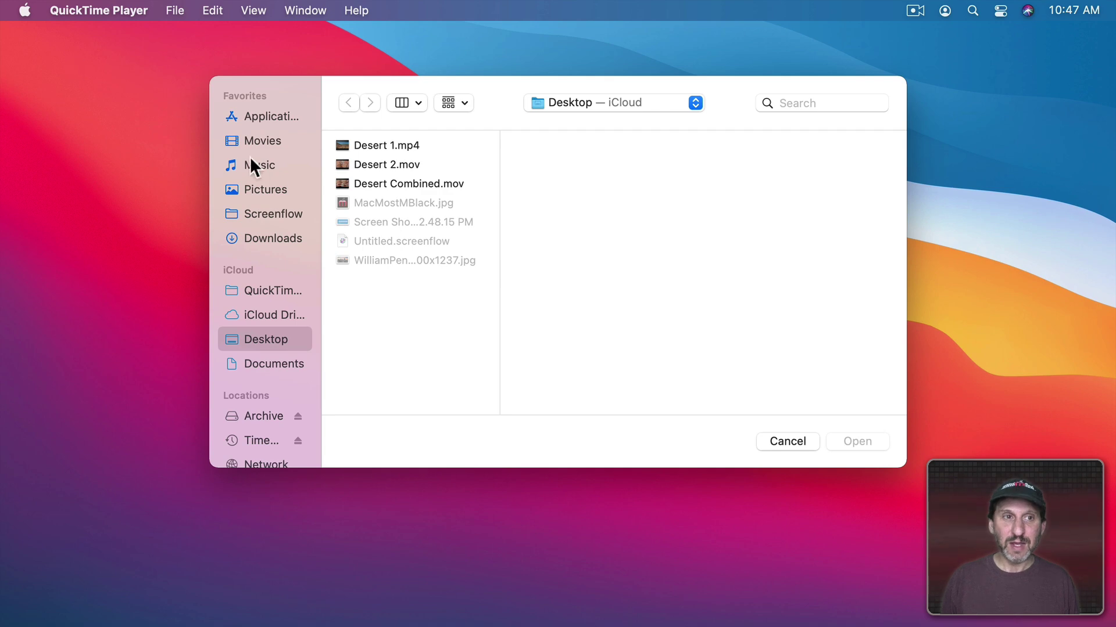
{"action": "left_click", "coordinate": [174, 10]}
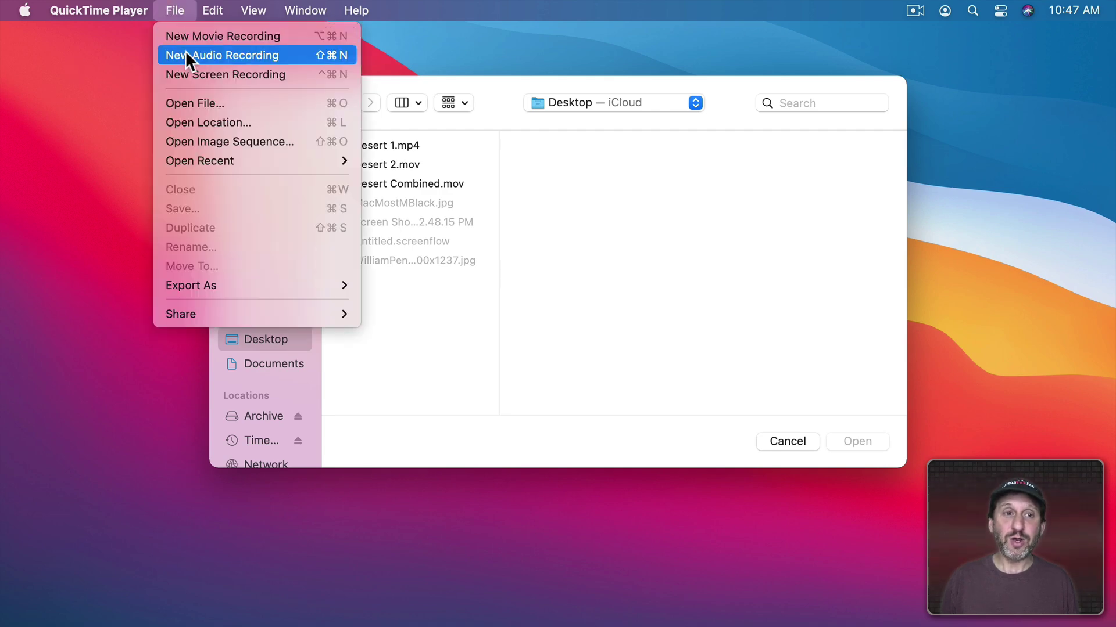
{"action": "left_click", "coordinate": [186, 52]}
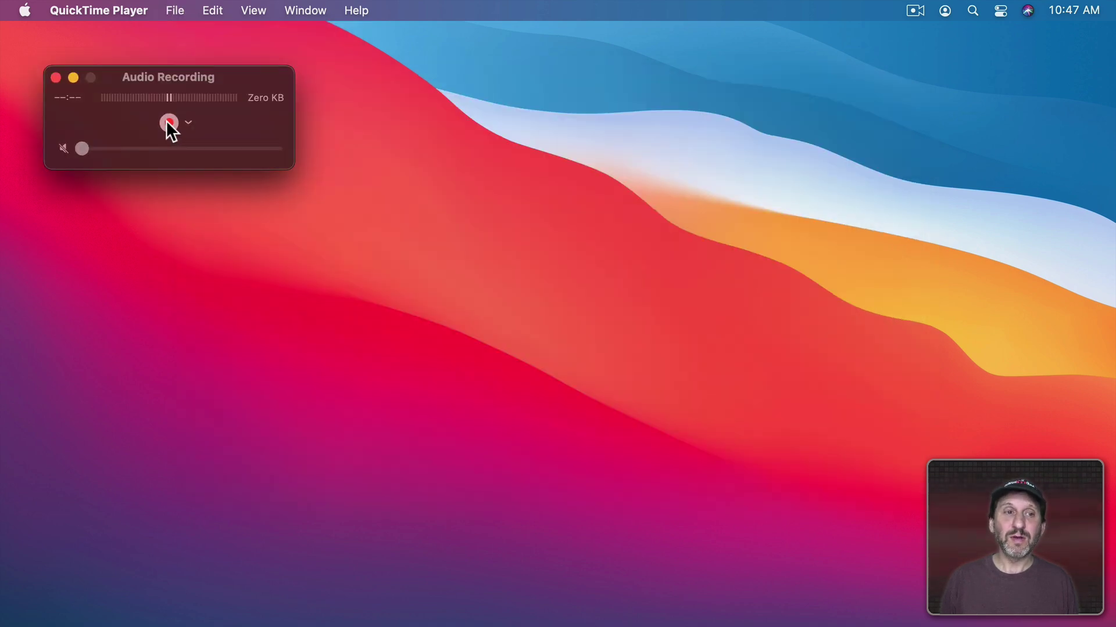
{"action": "left_click", "coordinate": [167, 122]}
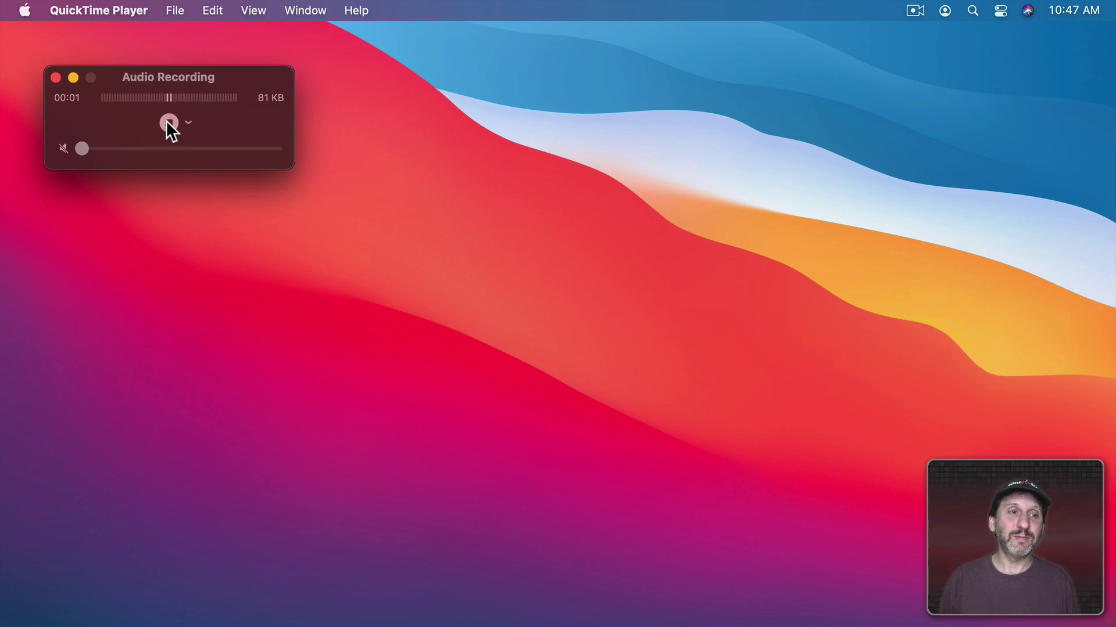
{"action": "left_click", "coordinate": [168, 122]}
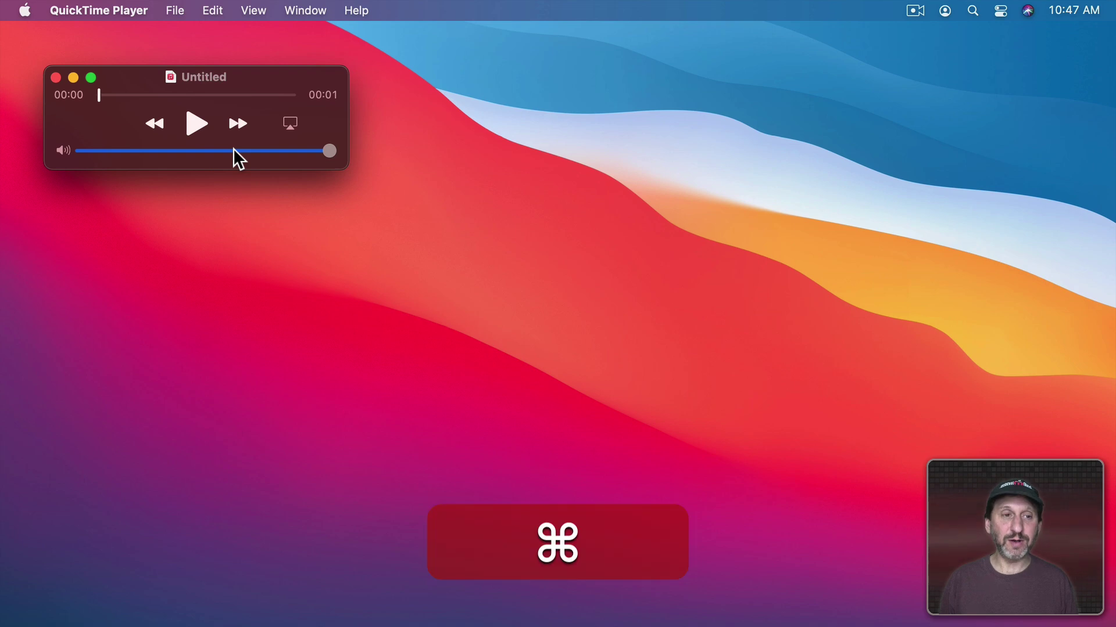
Trim the recording by dragging the right trim handle fully left and applying Trim.
{"action": "key", "text": "super+t"}
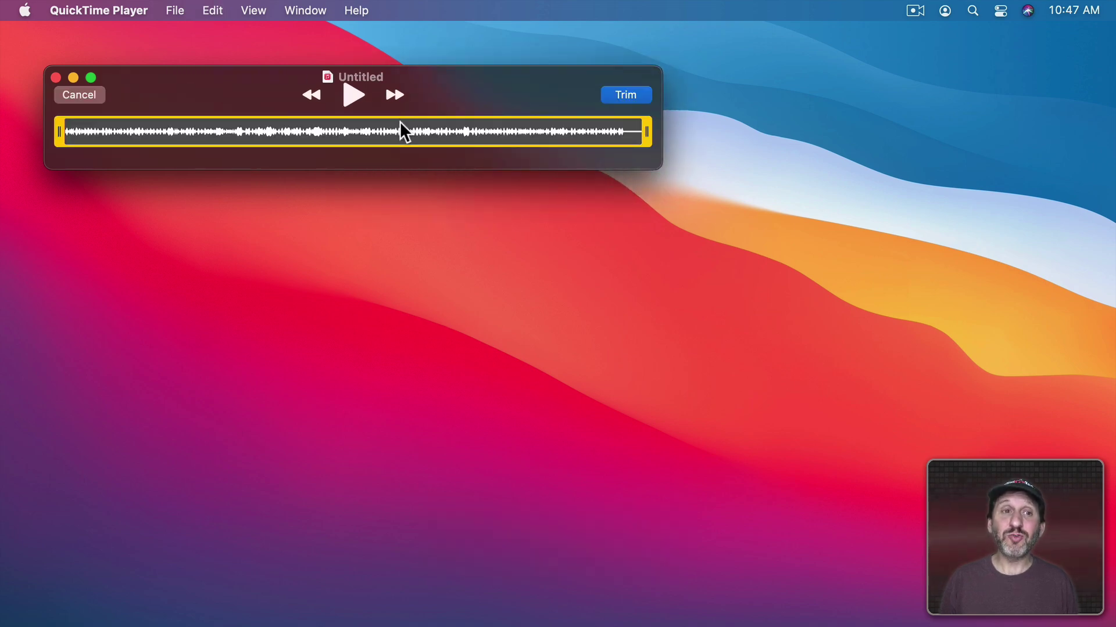
{"action": "left_click", "coordinate": [209, 9]}
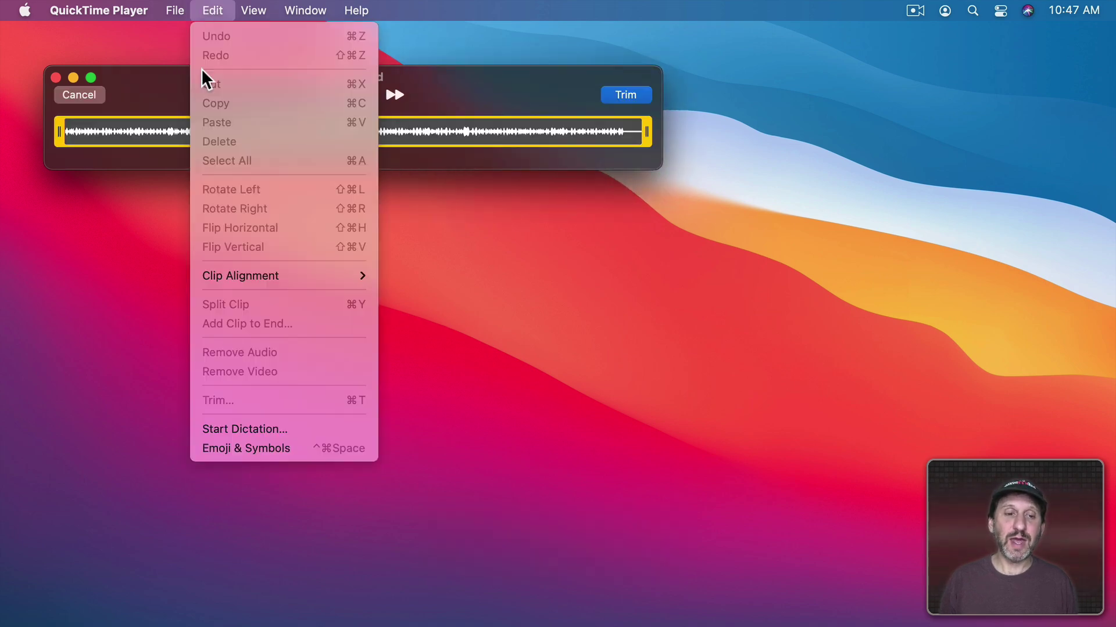
{"action": "left_click", "coordinate": [737, 297]}
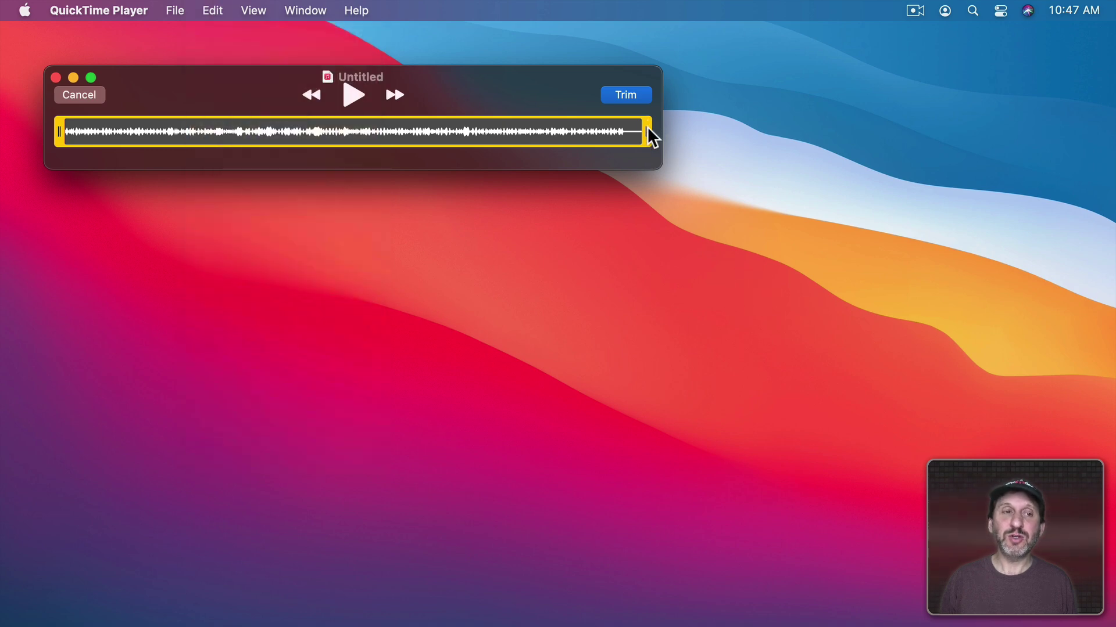
{"action": "left_click_drag", "start_coordinate": [650, 135], "coordinate": [41, 171]}
{"action": "left_click", "coordinate": [625, 96]}
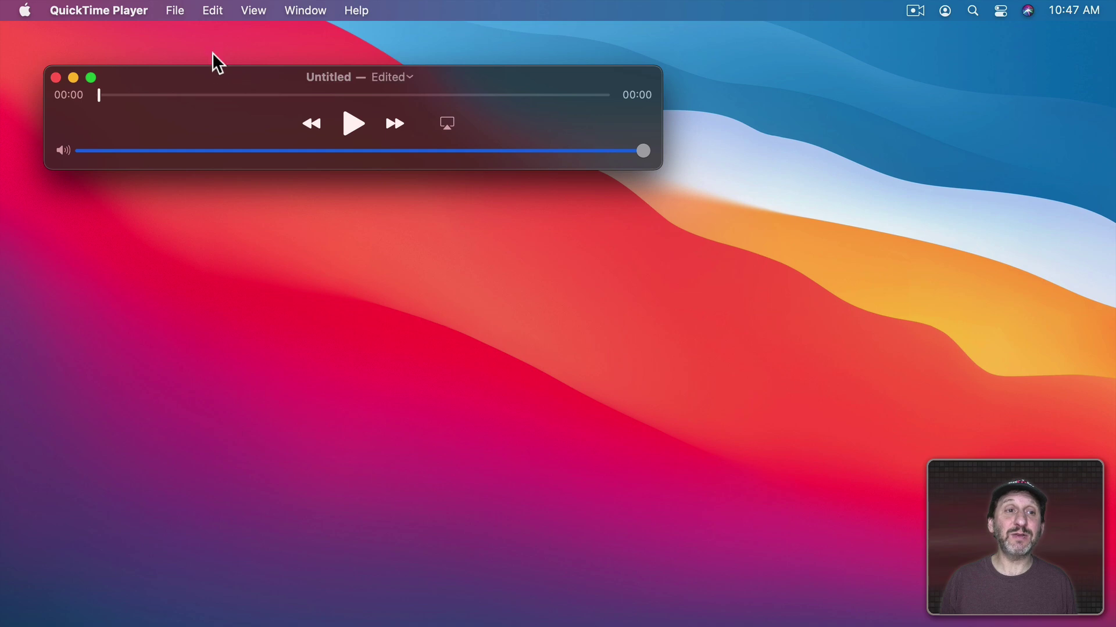
Export the trimmed clip to the Desktop as 'silent' and close the clip's window.
{"action": "key", "text": "super+s"}
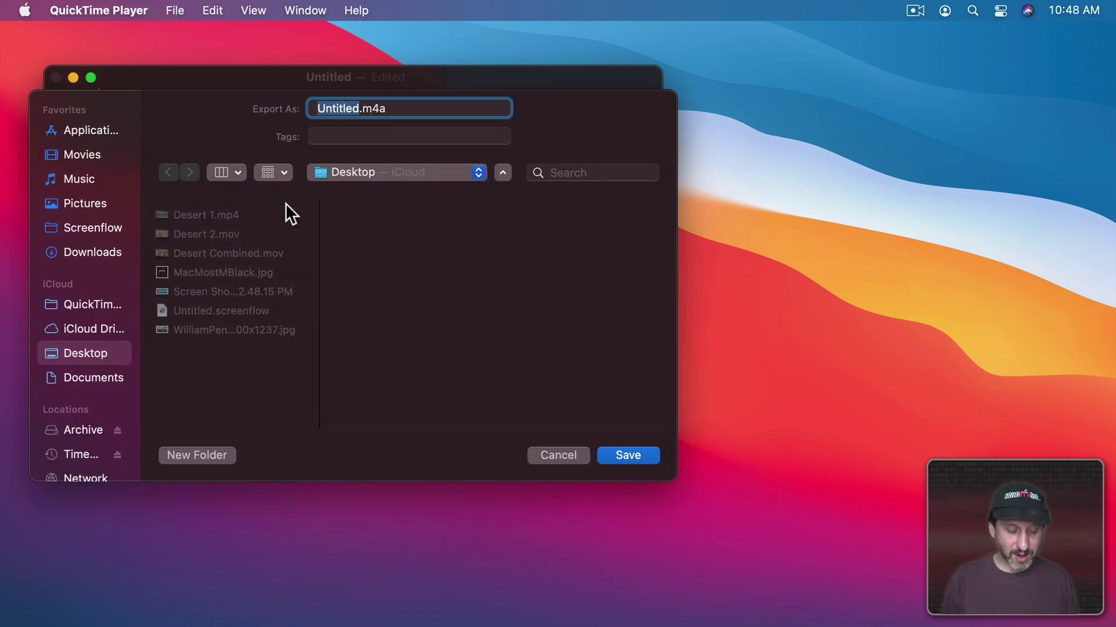
{"action": "type", "text": "silent"}
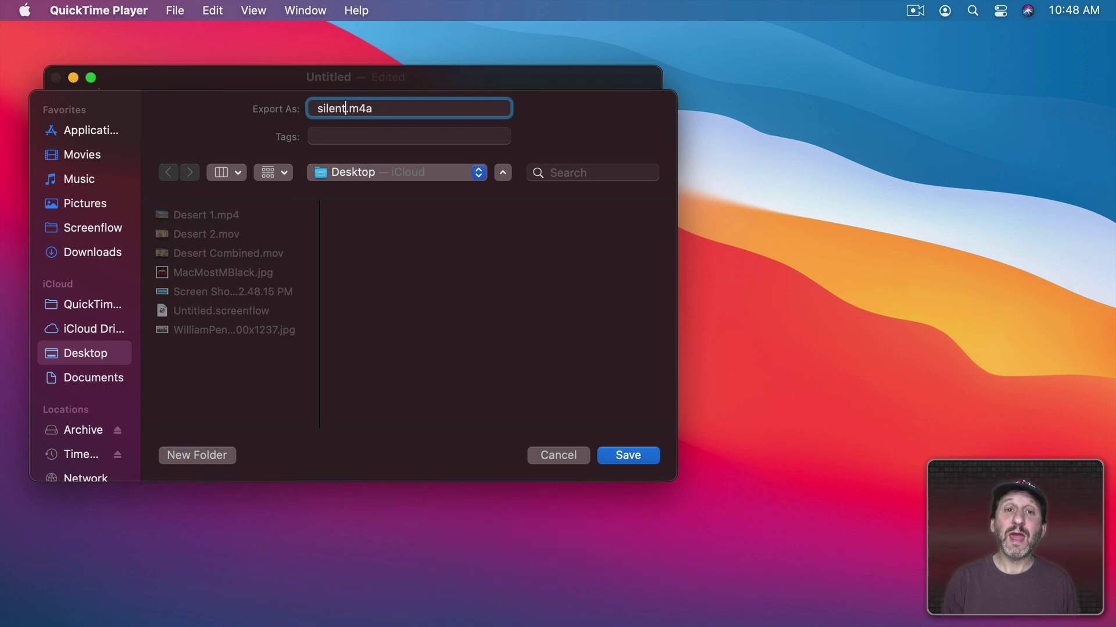
{"action": "key", "text": "Return"}
{"action": "key", "text": "super+w"}
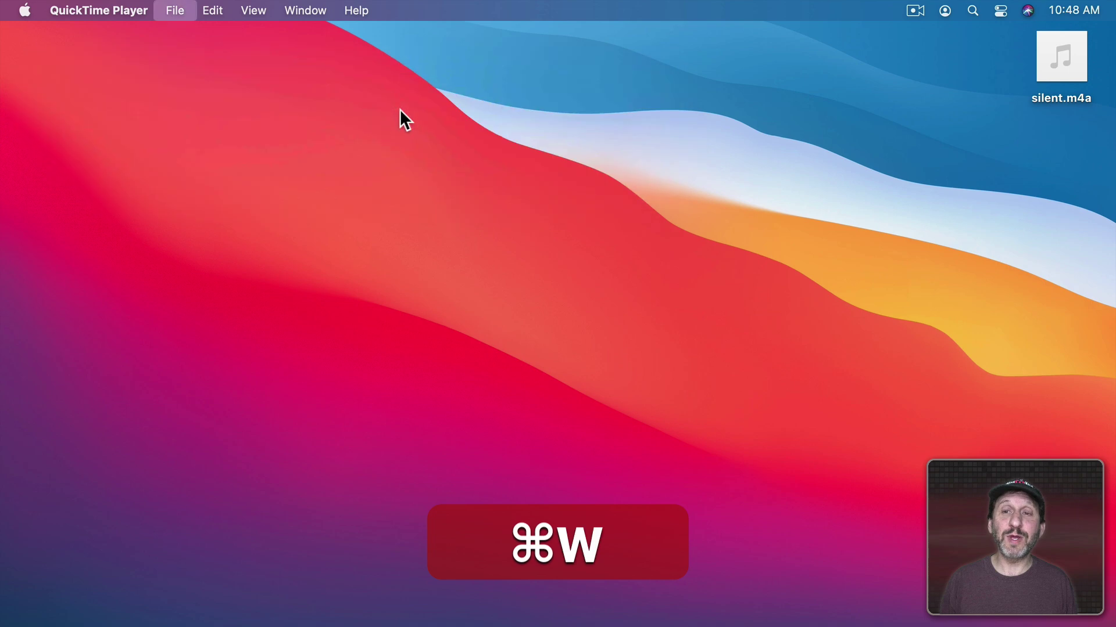
Rename the desktop file silent.m4a to silent.aiff.
{"action": "left_click", "coordinate": [1073, 97]}
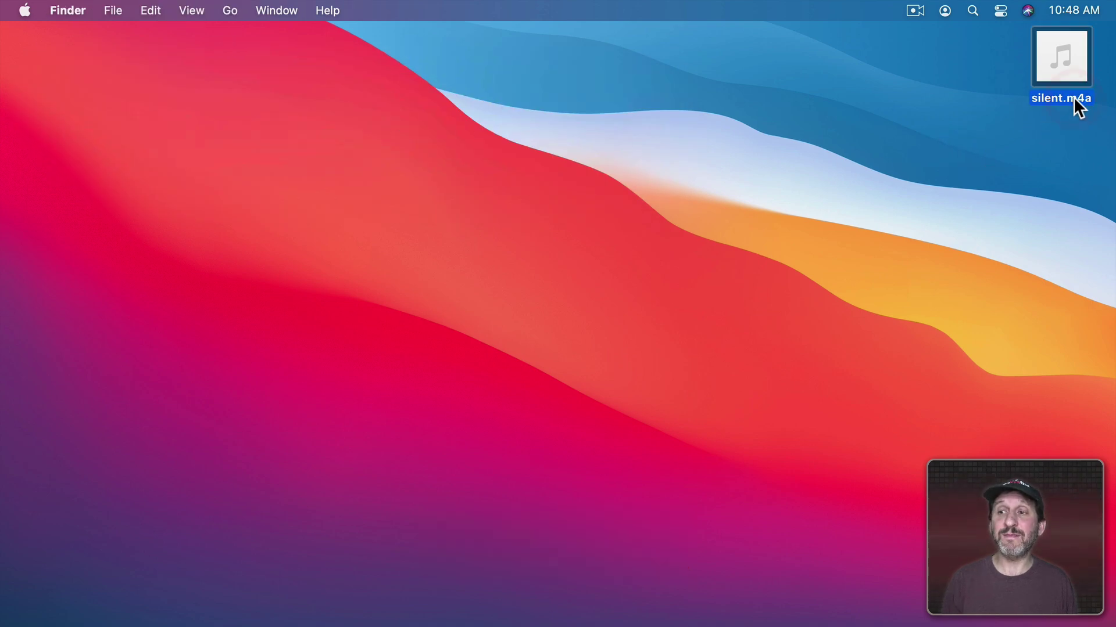
{"action": "key", "text": "Return"}
{"action": "key", "text": "Right"}
{"action": "key", "text": "shift+Right"}
{"action": "key", "text": "shift+Right"}
{"action": "key", "text": "shift+Right"}
{"action": "key", "text": "shift+Right"}
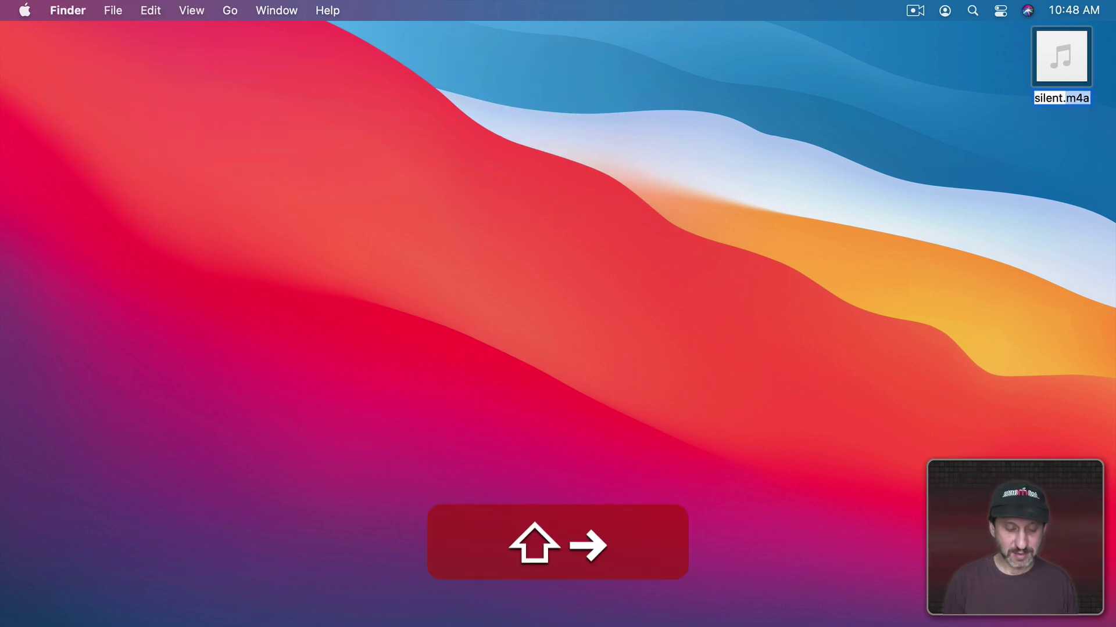
{"action": "type", "text": ".aiff"}
{"action": "key", "text": "Return"}
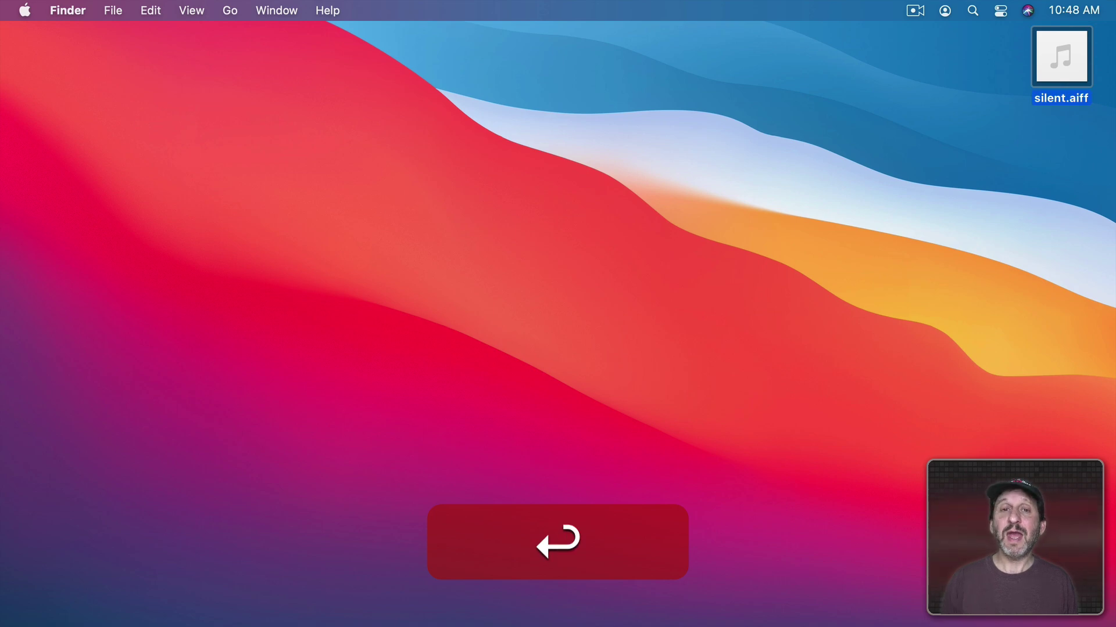
{"action": "left_click", "coordinate": [463, 122]}
Move silent.aiff from the desktop into the user Library's Sounds folder.
{"action": "key", "text": "super+n"}
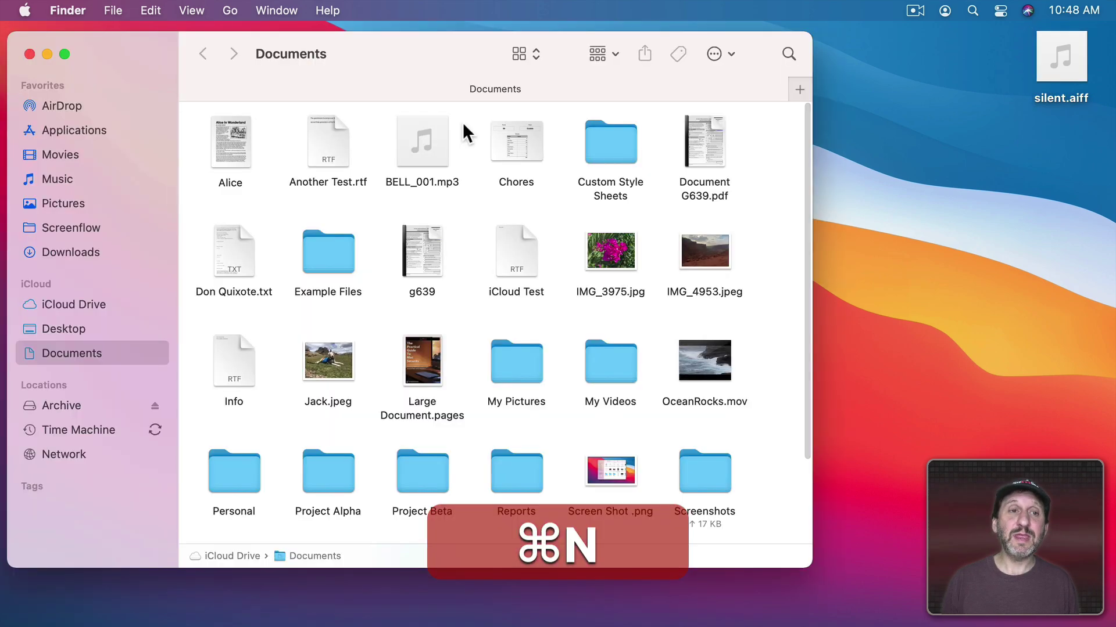
{"action": "left_click", "coordinate": [230, 9], "text": "alt"}
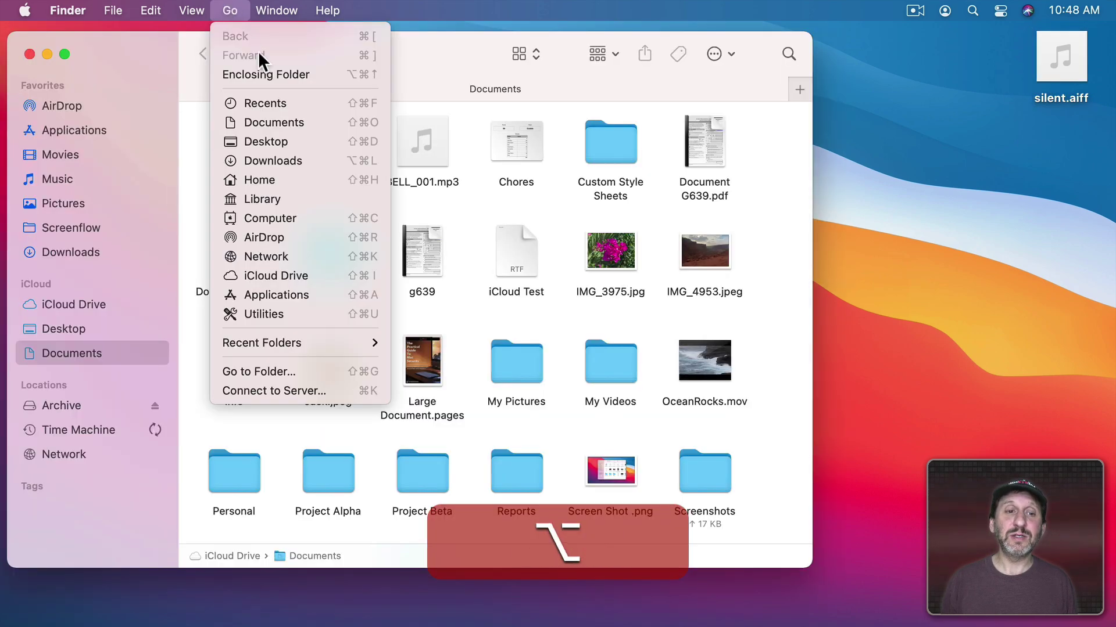
{"action": "left_click", "coordinate": [288, 199]}
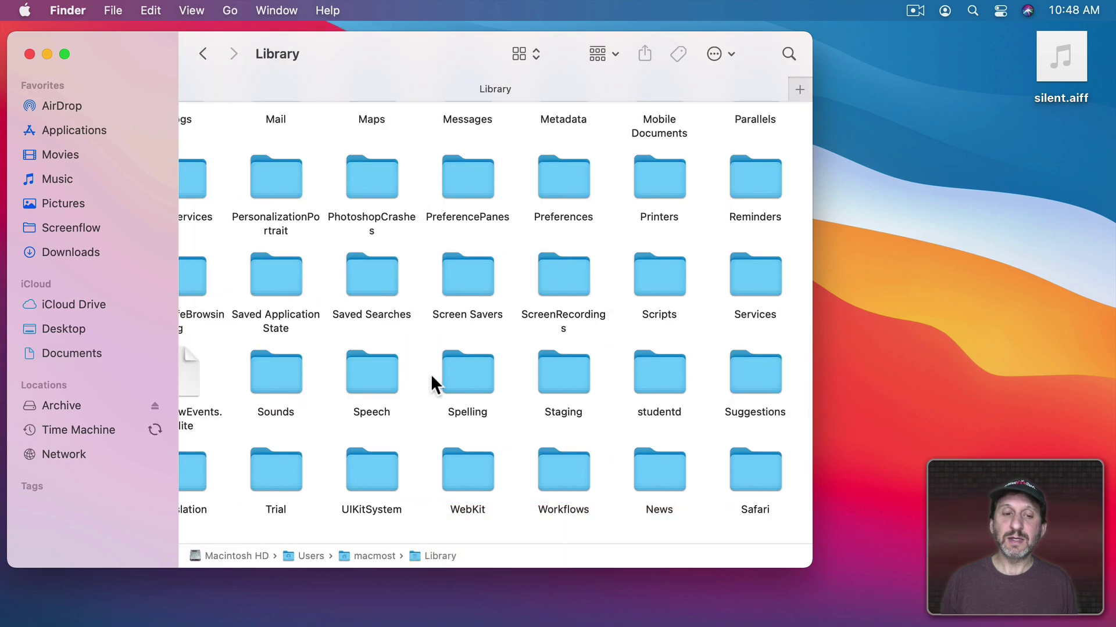
{"action": "double_click", "coordinate": [279, 378]}
{"action": "left_click", "coordinate": [1071, 76]}
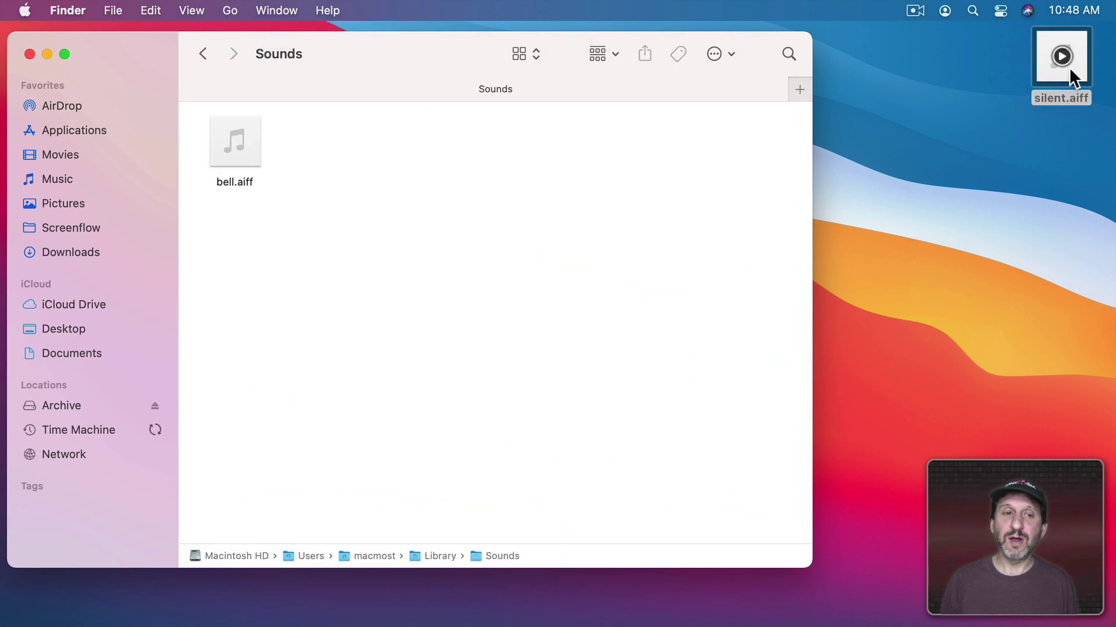
{"action": "left_click_drag", "start_coordinate": [1071, 76], "coordinate": [339, 155]}
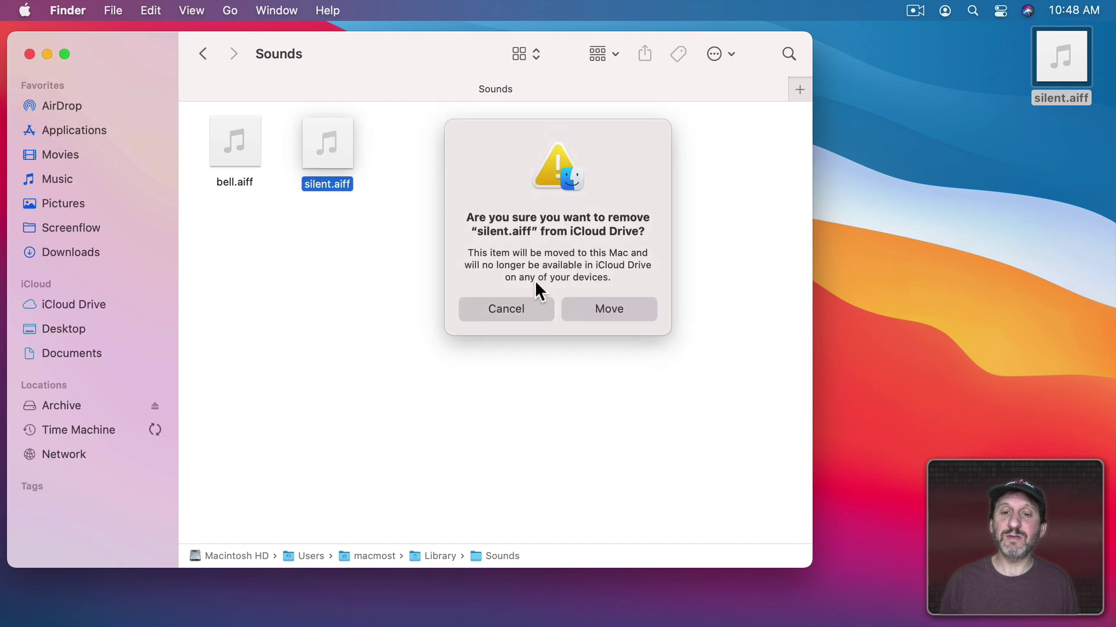
{"action": "left_click", "coordinate": [598, 307]}
In the Sound preferences, choose 'silent' from the alert sound list.
{"action": "left_click", "coordinate": [25, 11]}
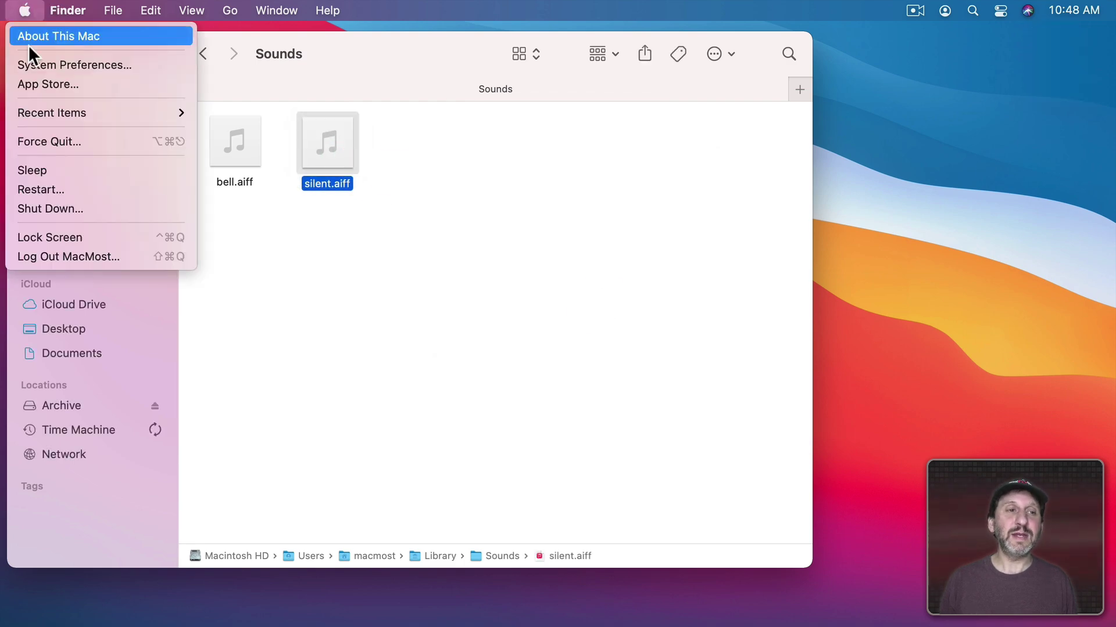
{"action": "left_click", "coordinate": [34, 61]}
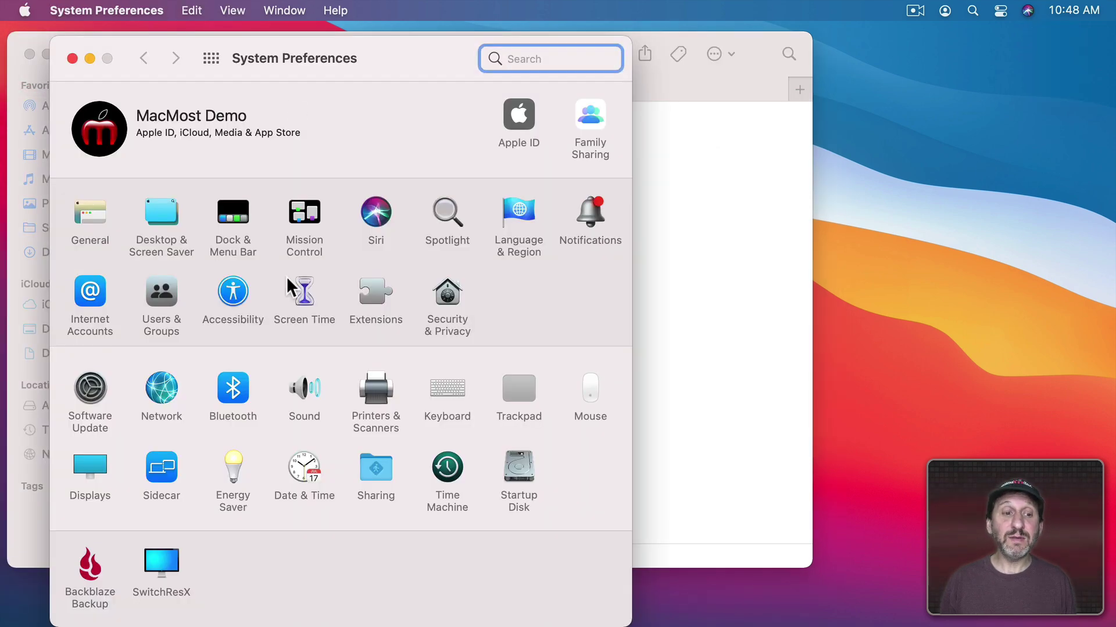
{"action": "left_click", "coordinate": [310, 386]}
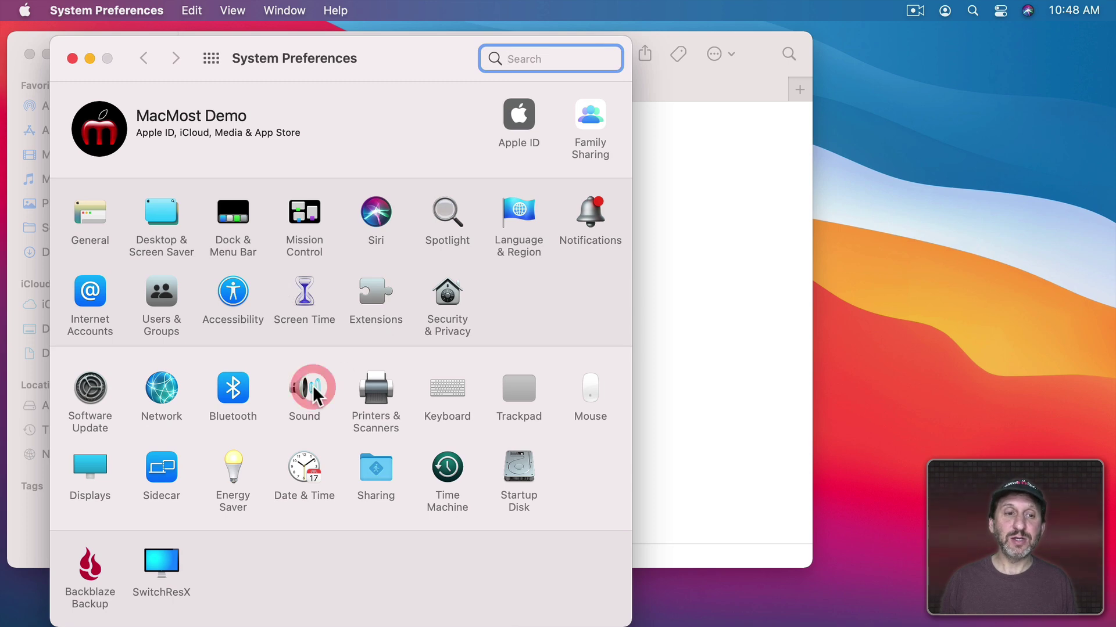
{"action": "scroll", "coordinate": [187, 247], "scroll_direction": "down", "scroll_amount": 5}
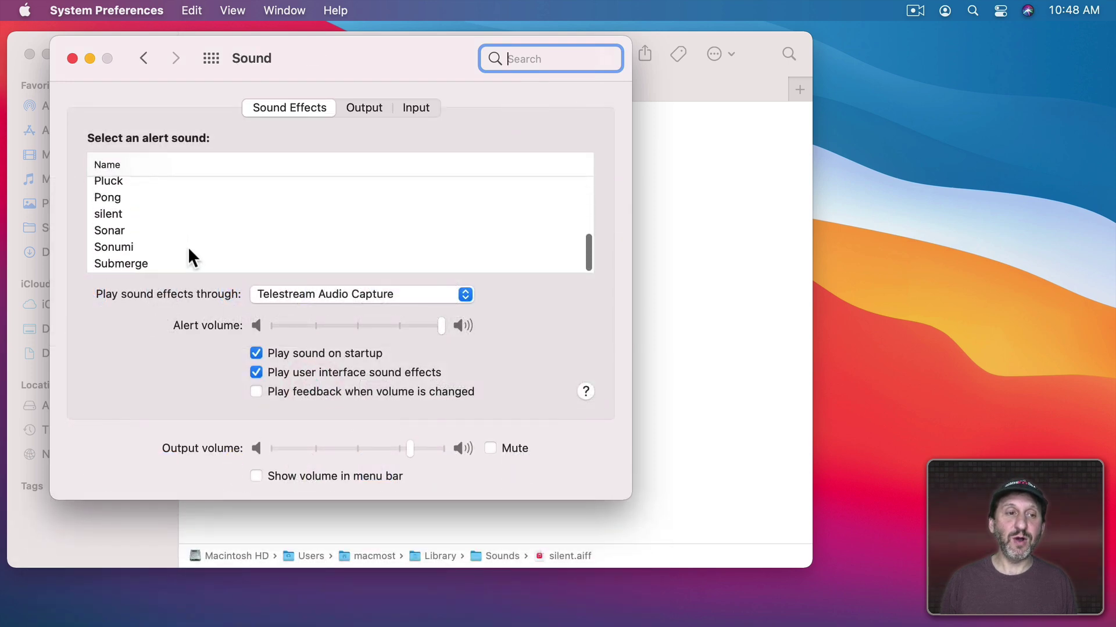
{"action": "left_click", "coordinate": [110, 214]}
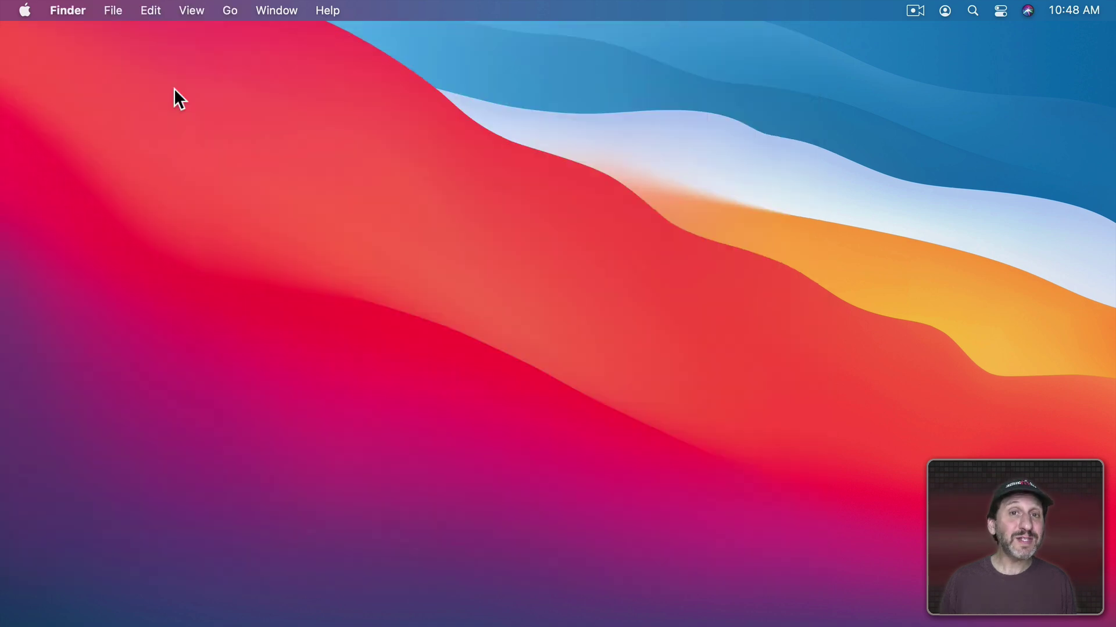
Reopen System Preferences and show the Accessibility Audio settings under Hearing.
{"action": "left_click", "coordinate": [24, 10]}
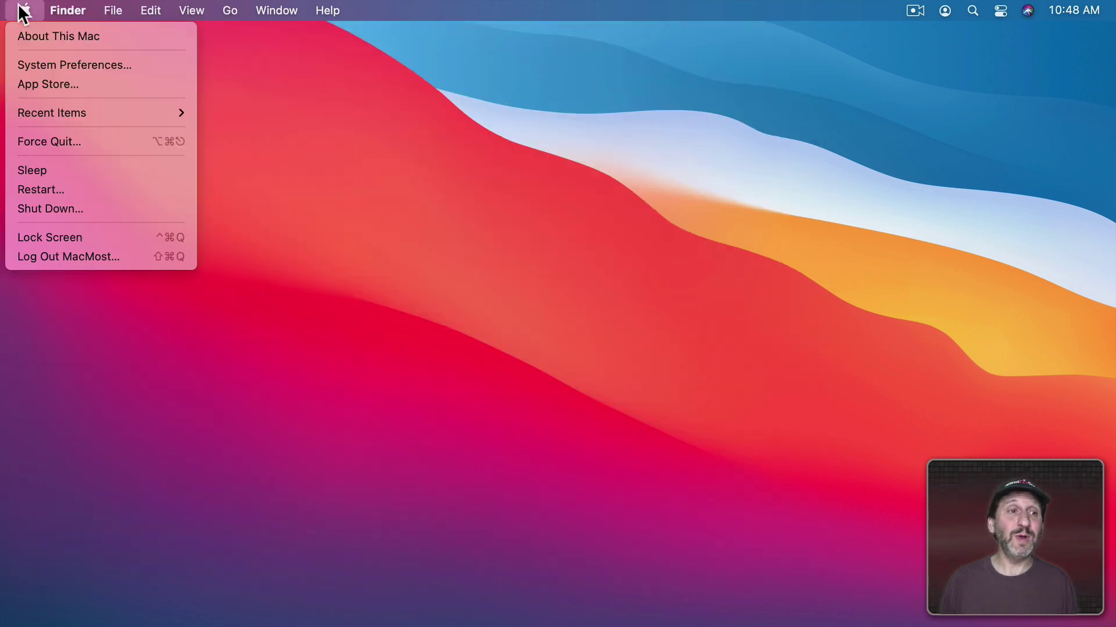
{"action": "left_click", "coordinate": [34, 58]}
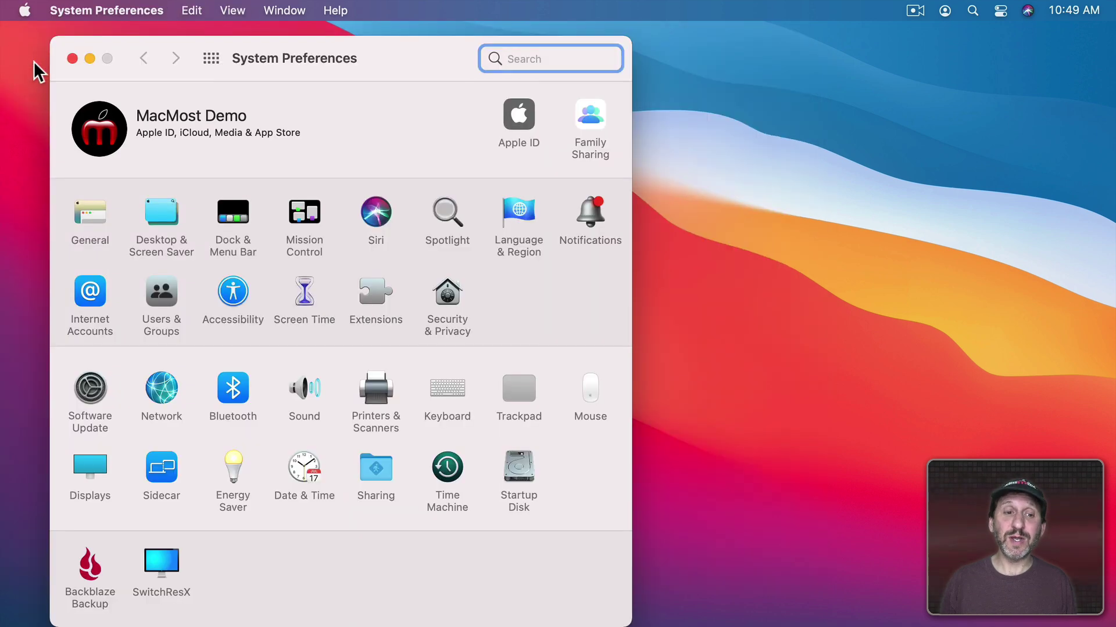
{"action": "left_click", "coordinate": [229, 275]}
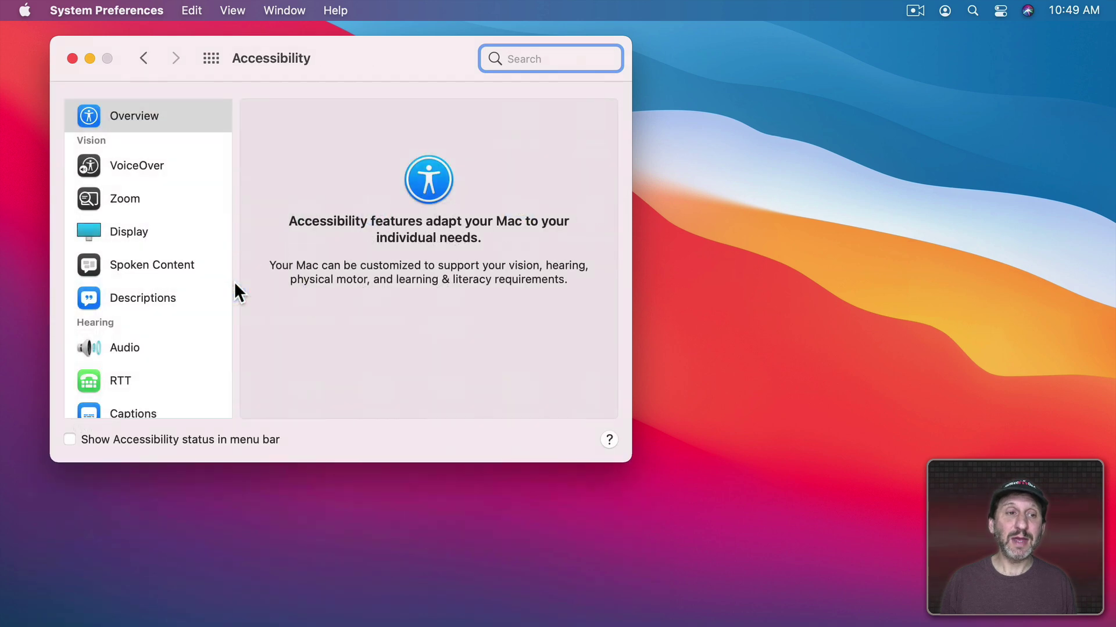
{"action": "left_click", "coordinate": [133, 348]}
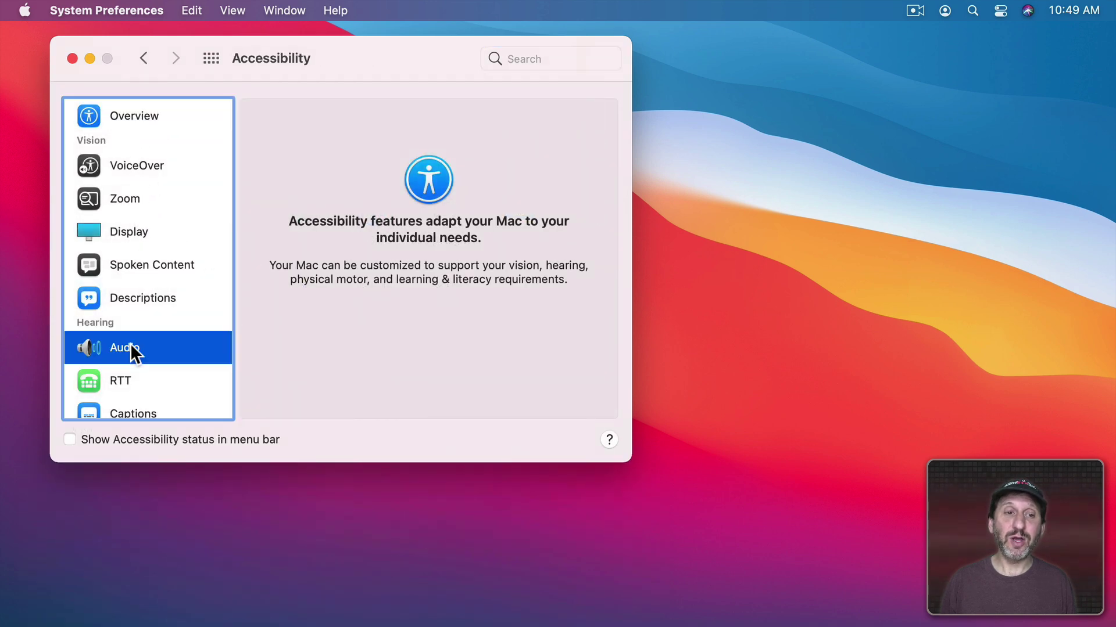